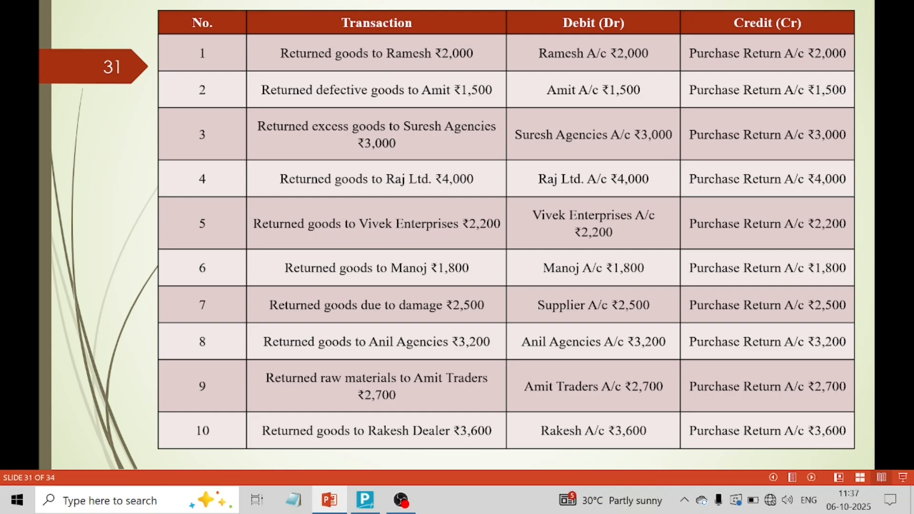
- Switch to TallyPrime and review the full list of voucher types, including the inactive ones, without changing the voucher
{"action": "left_click", "coordinate": [365, 499]}
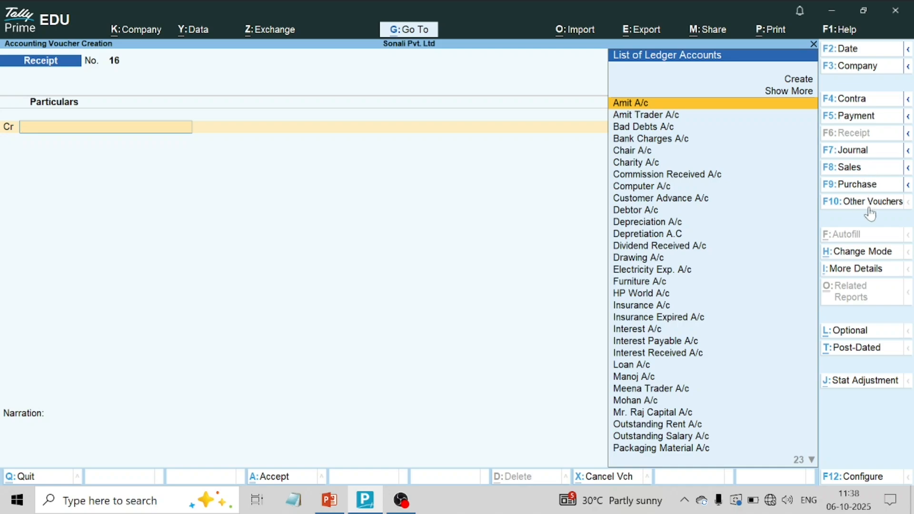
{"action": "left_click", "coordinate": [822, 205]}
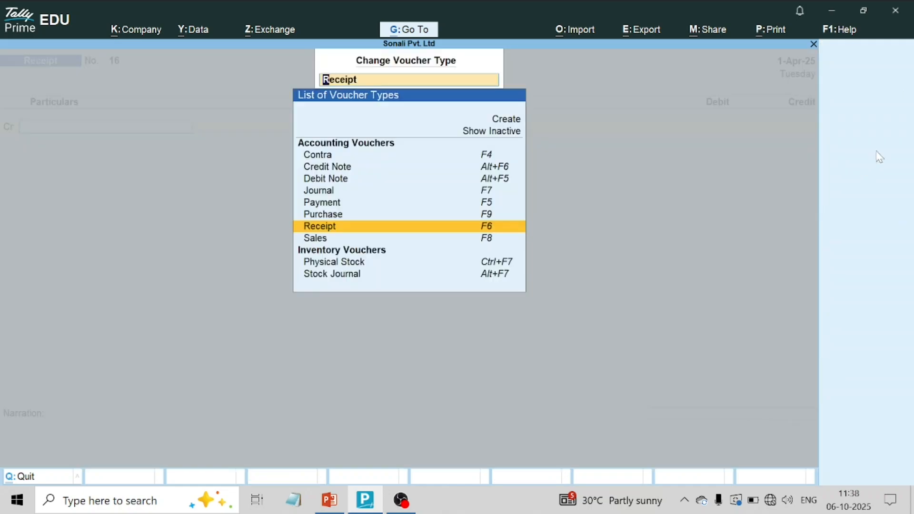
{"action": "left_click", "coordinate": [493, 134]}
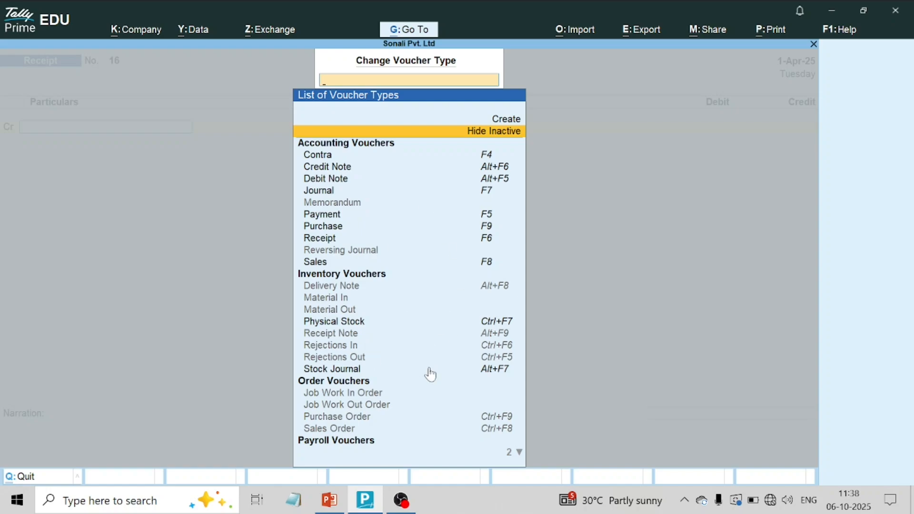
{"action": "scroll", "coordinate": [348, 150], "scroll_direction": "down", "scroll_amount": 2}
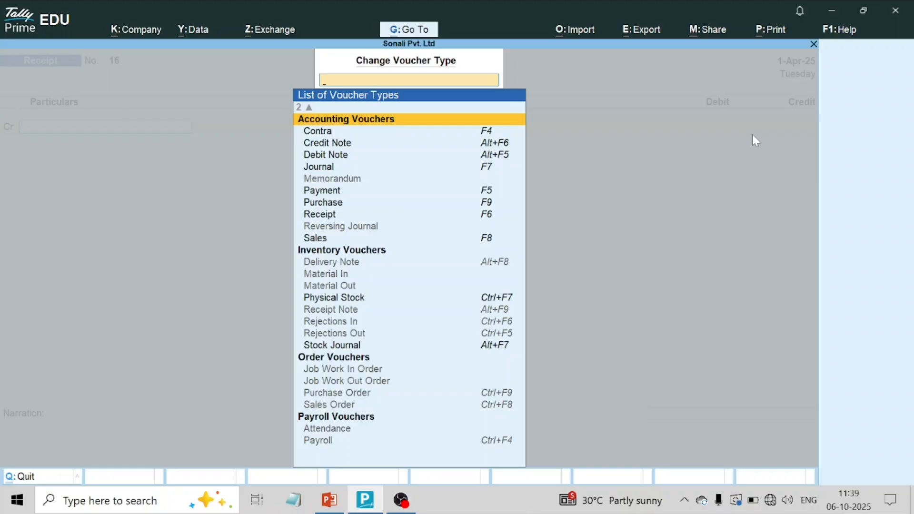
{"action": "key", "text": "F6"}
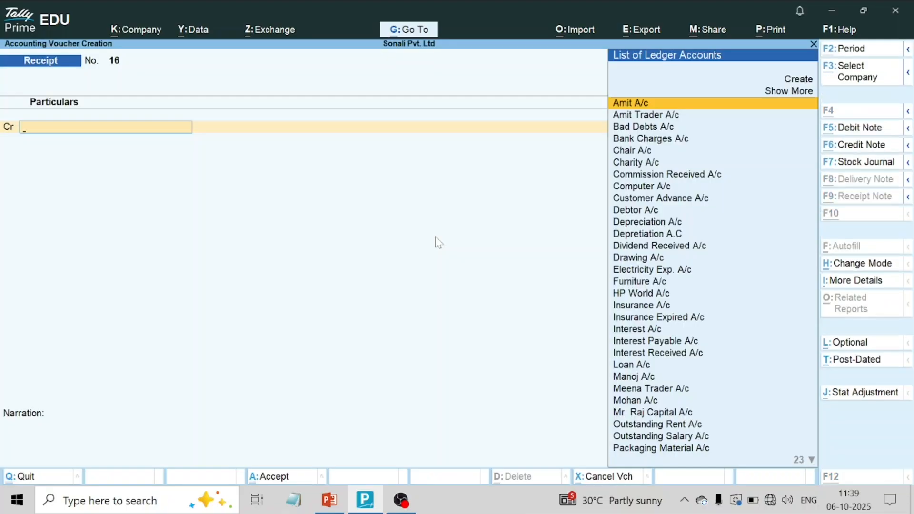
- Start a Debit Note voucher and check the slide's debit and credit entries for the goods returned to suppliers
{"action": "key", "text": "alt+F5"}
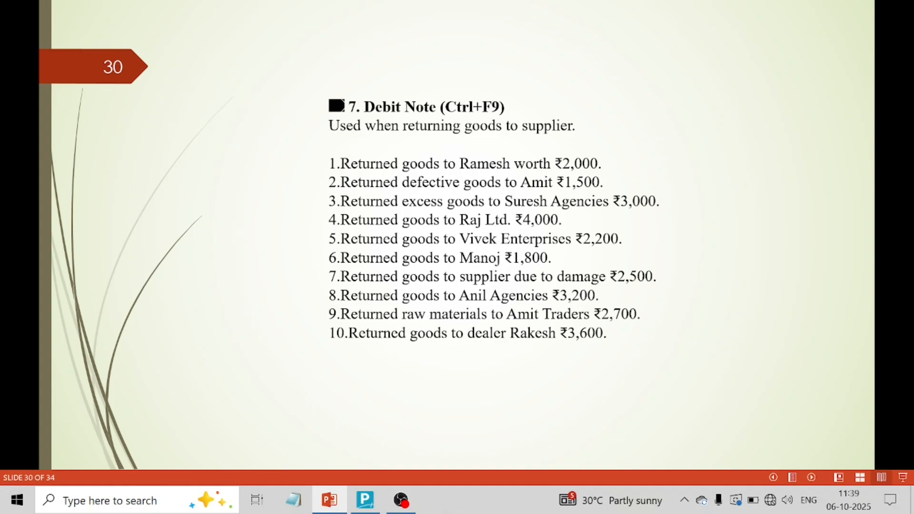
{"action": "key", "text": "Right"}
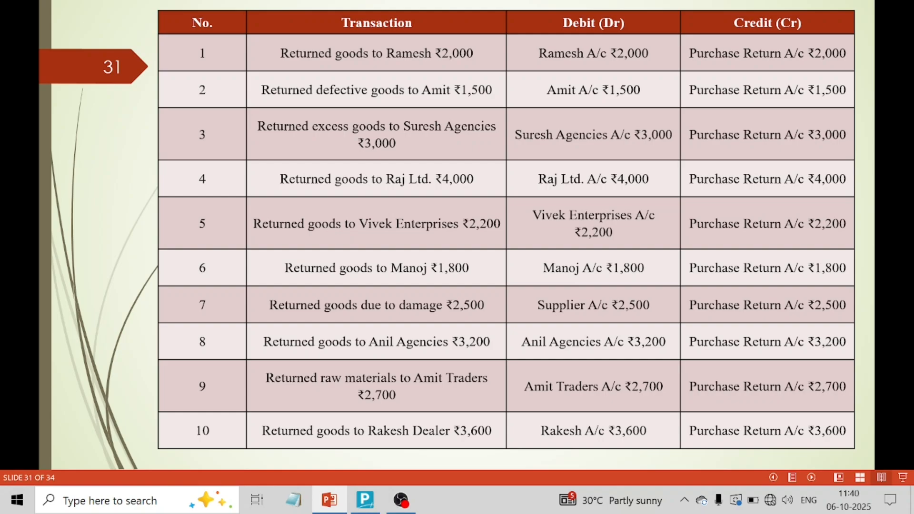
{"action": "key", "text": "alt+Tab"}
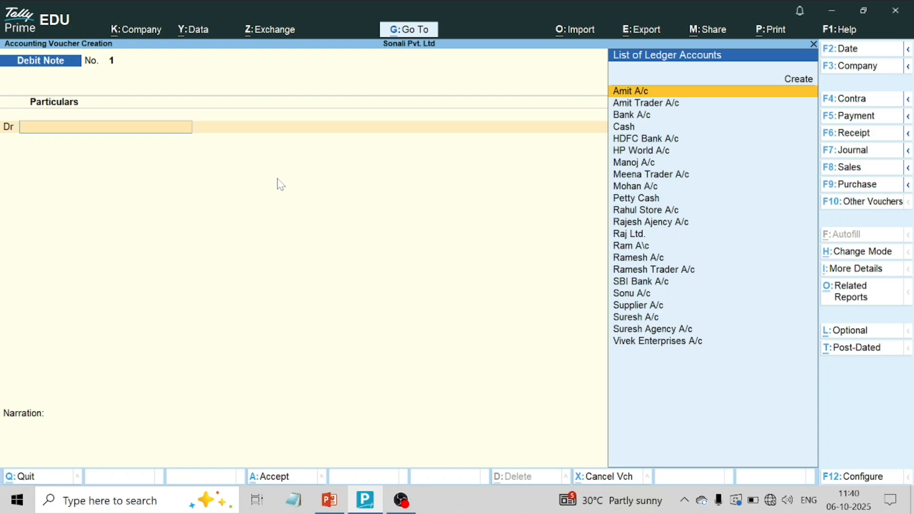
- Select the supplier ledger of the slide's first transaction as the debit account, leaving dispatch details blank and party details at their defaults
{"action": "type", "text": "Rame"}
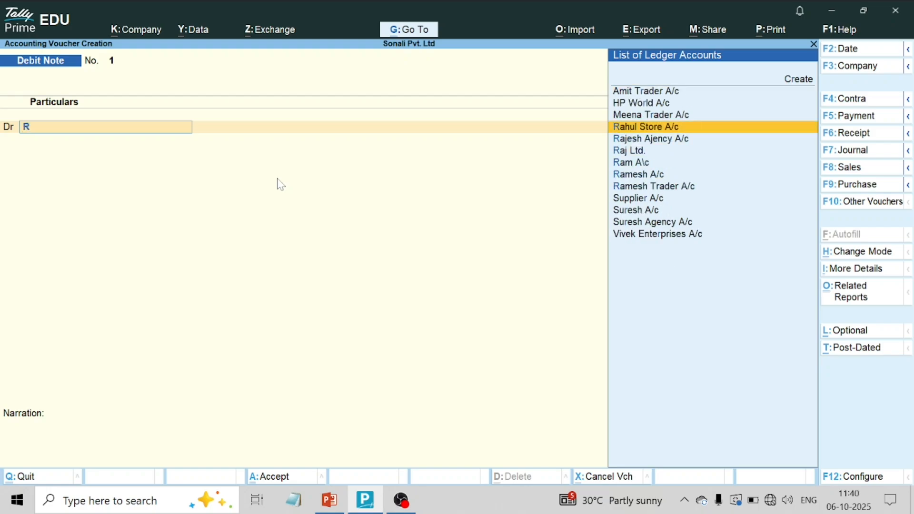
{"action": "key", "text": "Return"}
{"action": "key", "text": "Return"}
{"action": "key", "text": "Return"}
{"action": "key", "text": "Return"}
{"action": "key", "text": "Return"}
{"action": "key", "text": "Return"}
{"action": "key", "text": "Return"}
{"action": "key", "text": "Return"}
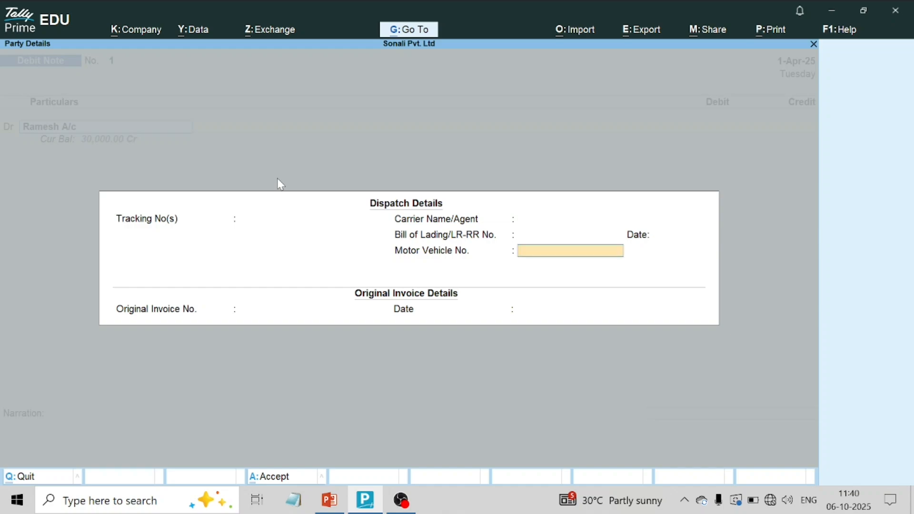
{"action": "key", "text": "Return"}
{"action": "key", "text": "Return"}
{"action": "key", "text": "Return"}
{"action": "key", "text": "Return"}
{"action": "key", "text": "Return"}
{"action": "key", "text": "Return"}
{"action": "key", "text": "Return"}
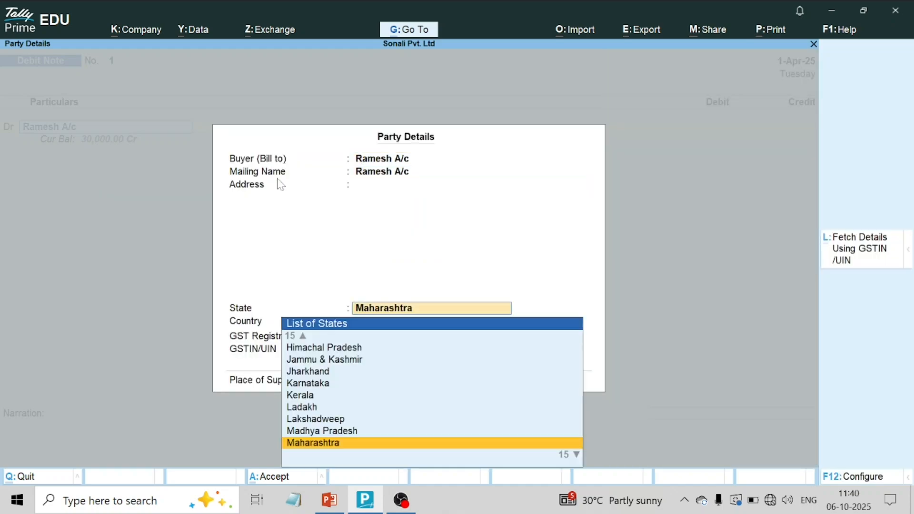
- Enter 2,000 as the debit amount and allocate it as Agst Ref to pending bill 1
{"action": "type", "text": "2000"}
{"action": "key", "text": "Return"}
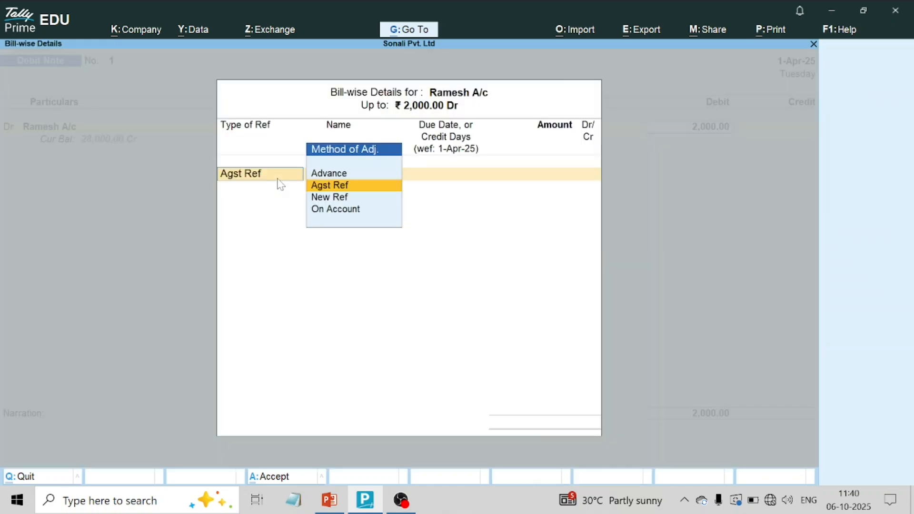
{"action": "key", "text": "Return"}
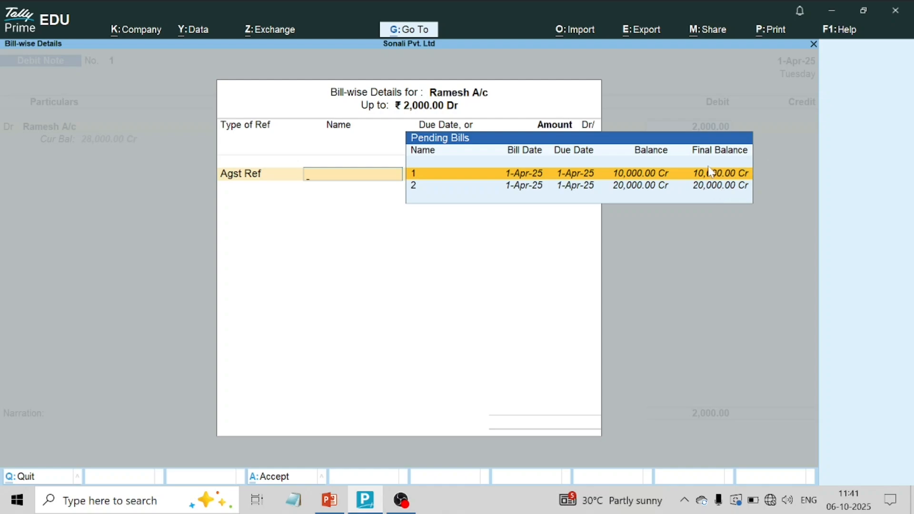
{"action": "key", "text": "Return"}
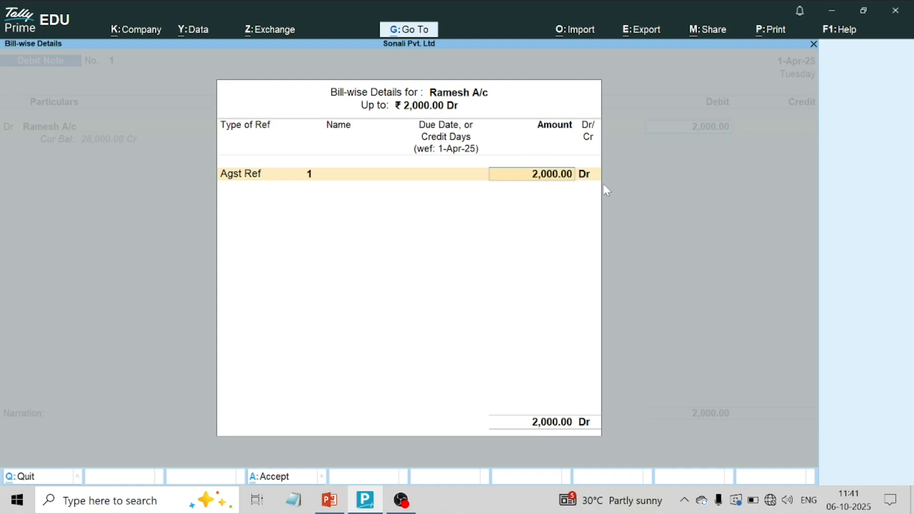
{"action": "key", "text": "Return"}
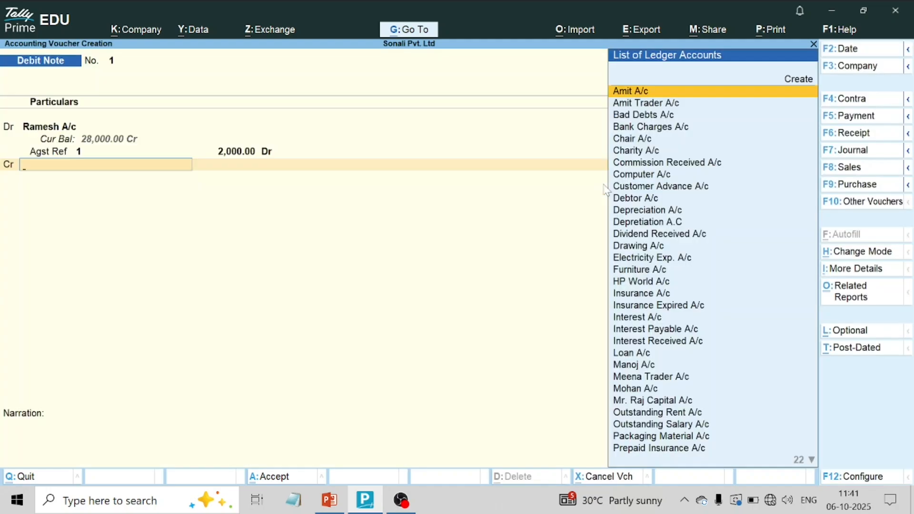
- Create the ledger "Purchase Return A/c" under Purchase Accounts from within the voucher and use it for the credit entry
{"action": "type", "text": "P"}
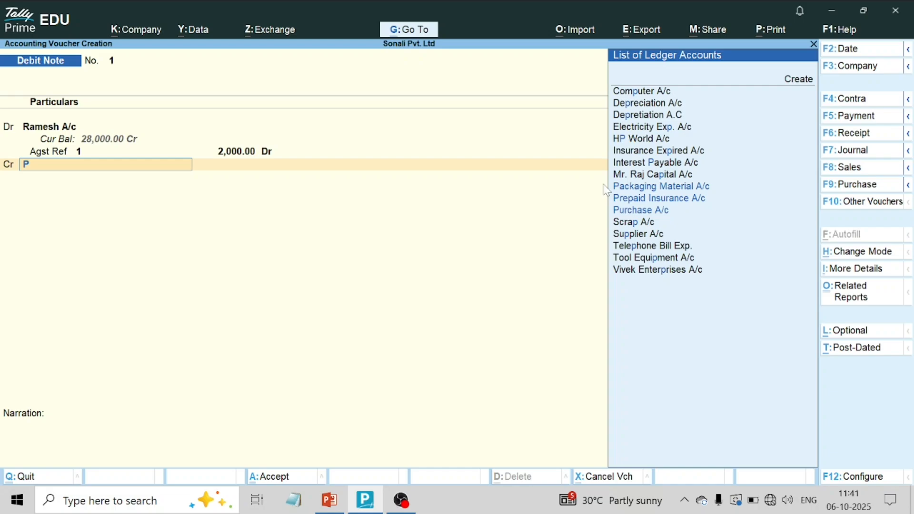
{"action": "key", "text": "BackSpace"}
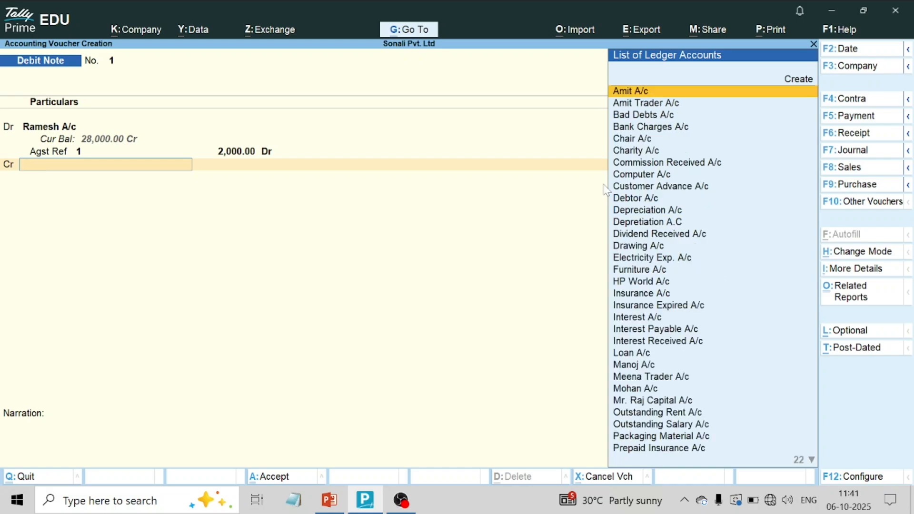
{"action": "key", "text": "ctrl"}
{"action": "key", "text": "alt+c"}
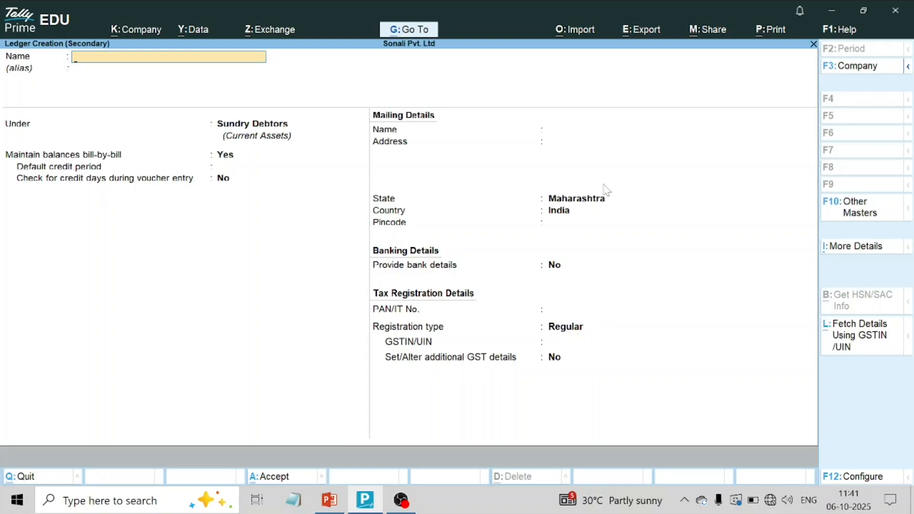
{"action": "type", "text": "Purchase Return A/c"}
{"action": "key", "text": "Return"}
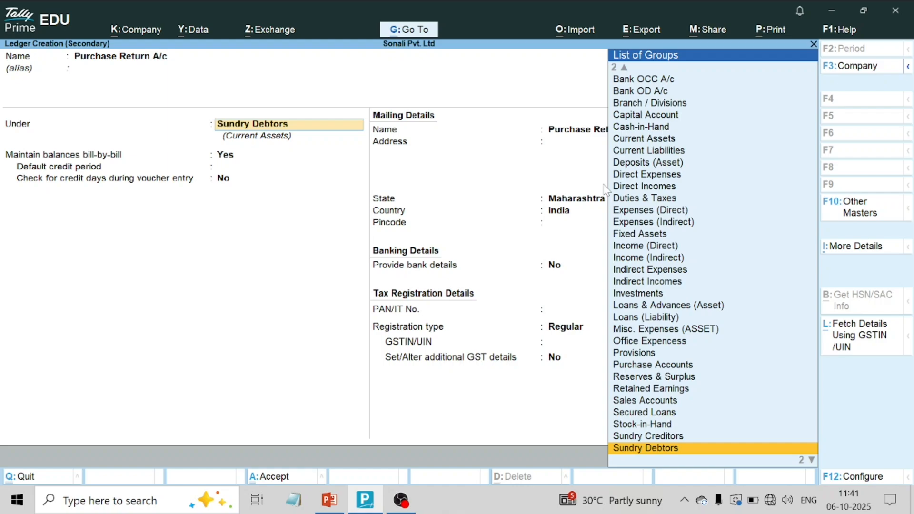
{"action": "type", "text": "Pur"}
{"action": "key", "text": "Return"}
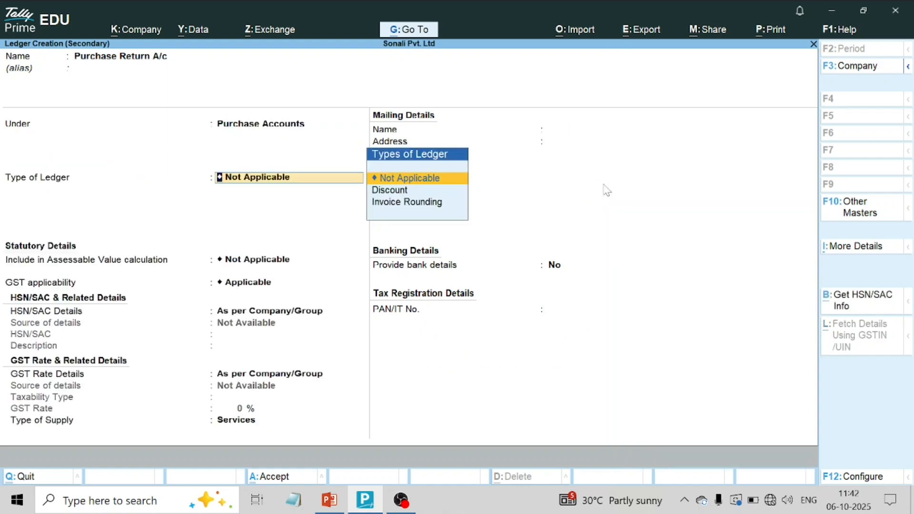
{"action": "key", "text": "ctrl+a"}
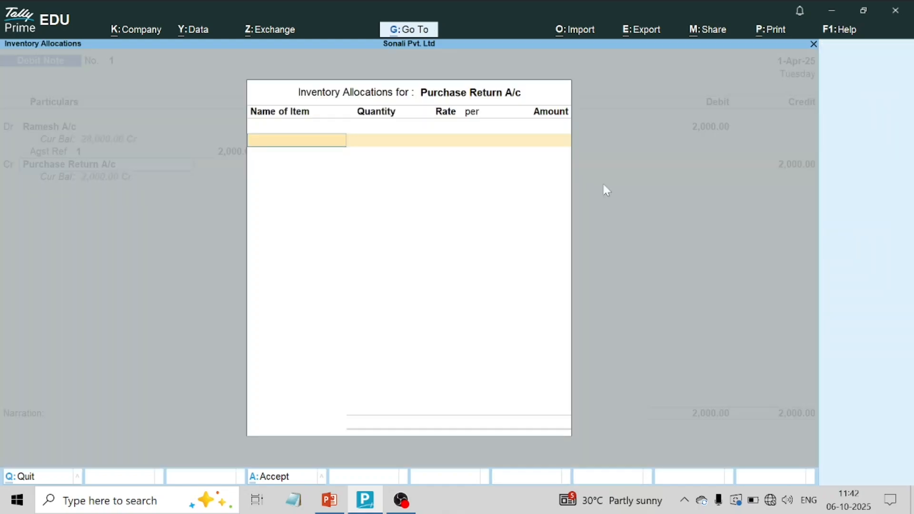
- Leave the inventory allocations for Purchase Return A/c empty and set the reason for issuing the note to Not Applicable
{"action": "key", "text": "Return"}
{"action": "key", "text": "Return"}
{"action": "key", "text": "Return"}
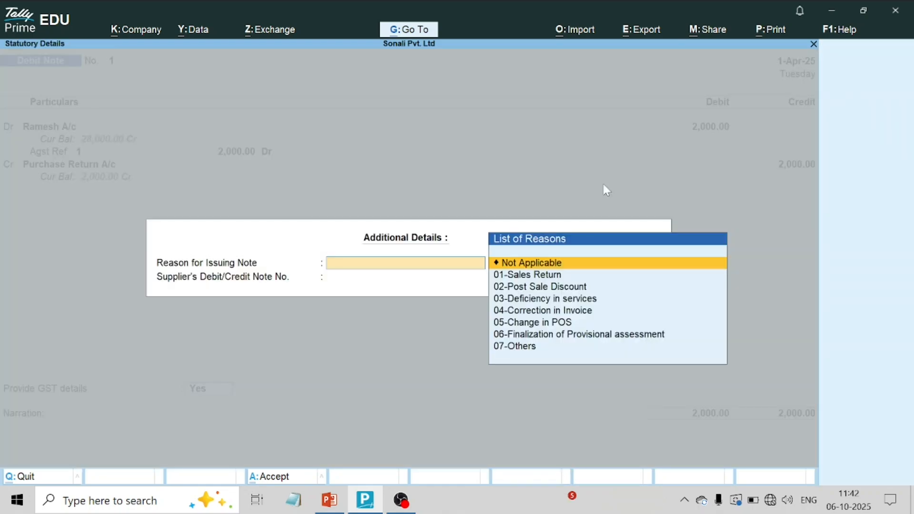
{"action": "key", "text": "Return"}
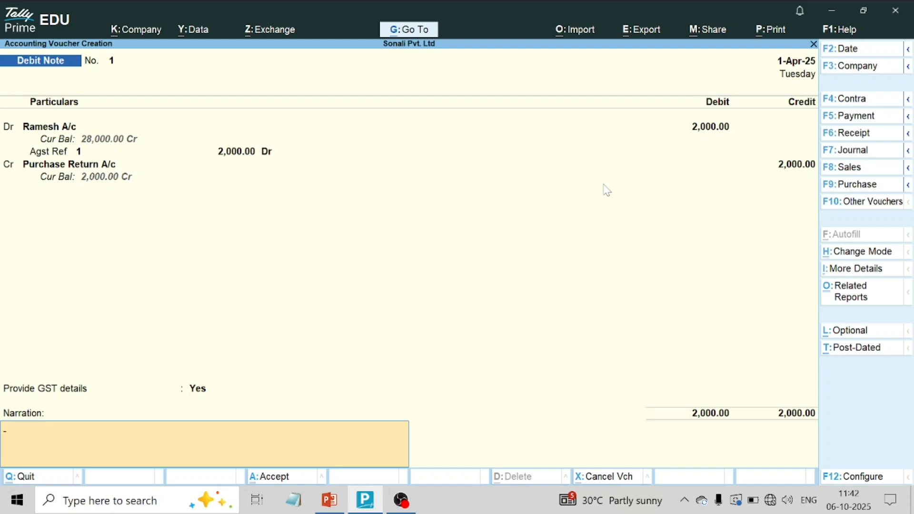
- Enter the narration "Being return goods to" followed by the supplier's name, and save debit note 1
{"action": "type", "text": "Being return goods to"}
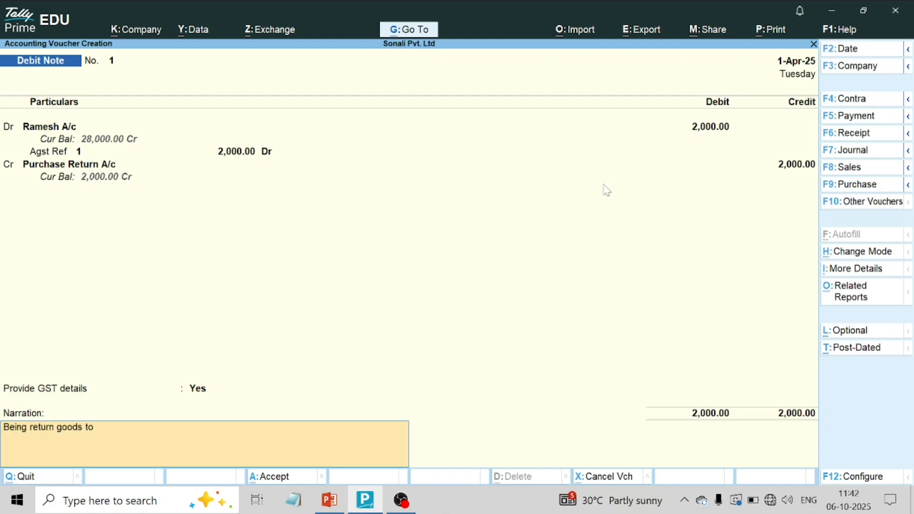
{"action": "type", "text": " ramesh"}
{"action": "key", "text": "ctrl+a"}
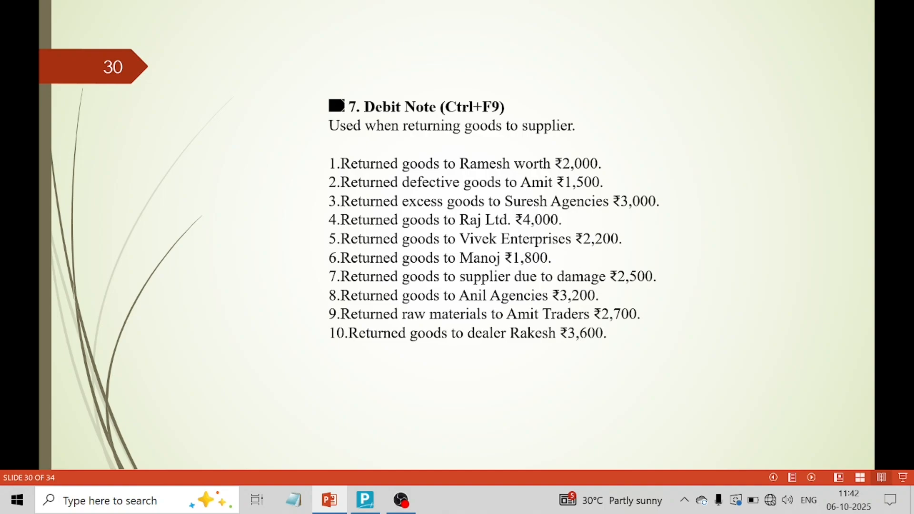
- Debit the supplier of the slide's second transaction with 1,500 in debit note 2 and choose Agst Ref as the adjustment method
{"action": "key", "text": "Right"}
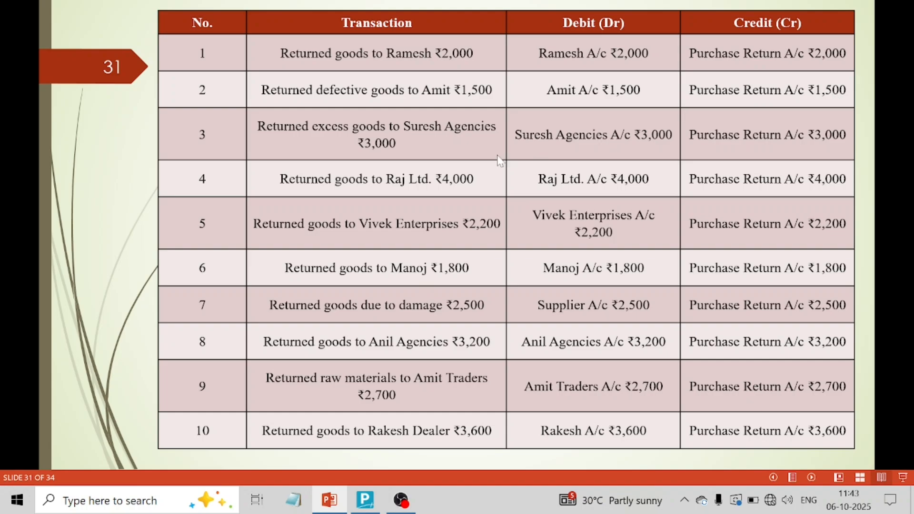
{"action": "left_click", "coordinate": [364, 500]}
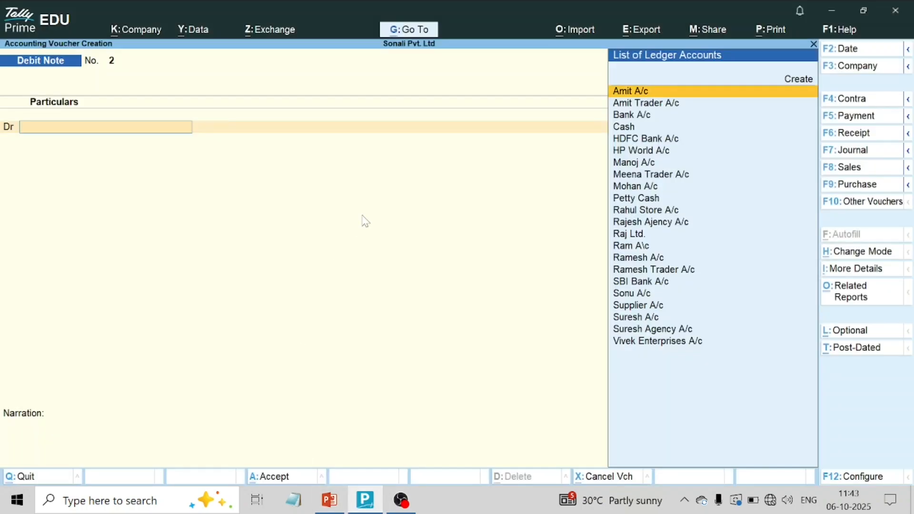
{"action": "key", "text": "Return"}
{"action": "key", "text": "Return"}
{"action": "key", "text": "Return"}
{"action": "left_click", "coordinate": [376, 498]}
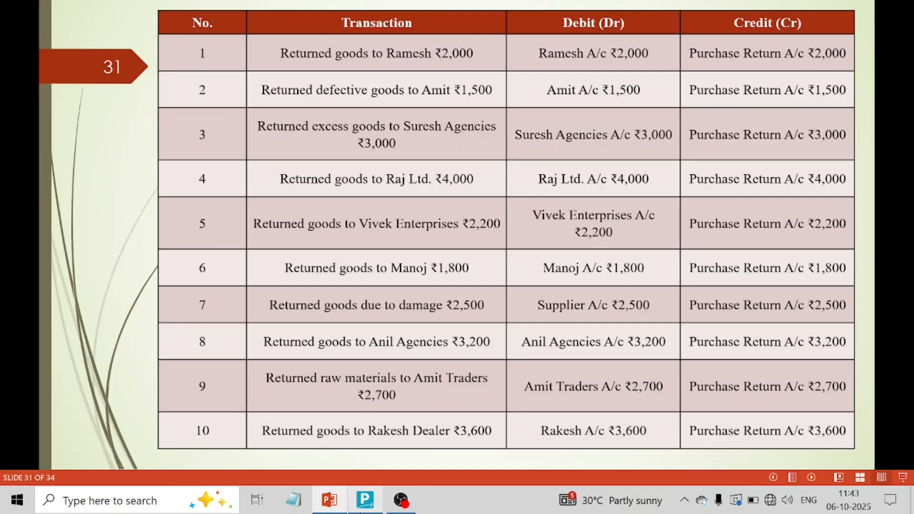
{"action": "left_click", "coordinate": [365, 500]}
{"action": "key", "text": "Return"}
{"action": "key", "text": "Return"}
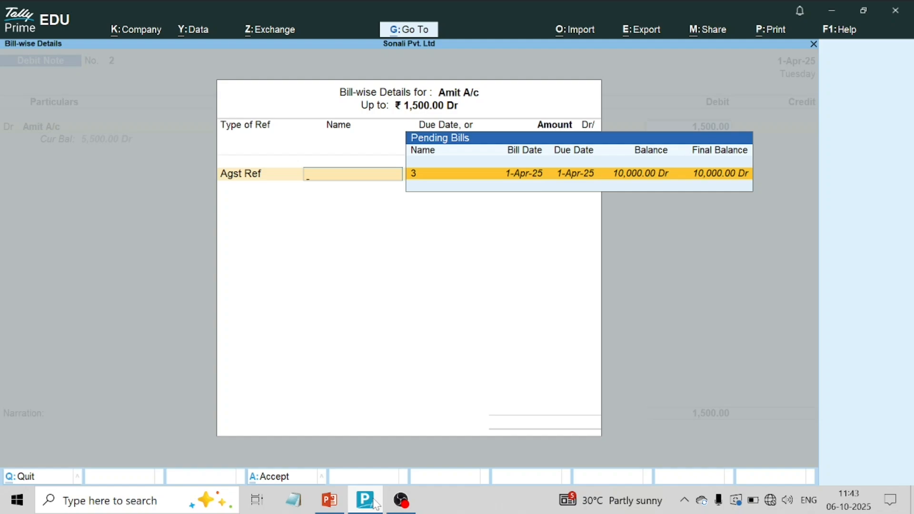
- Allocate 10,000 Cr against pending bill 3 and the remaining 11,500 Dr as On Account
{"action": "key", "text": "Return"}
{"action": "key", "text": "Return"}
{"action": "key", "text": "Return"}
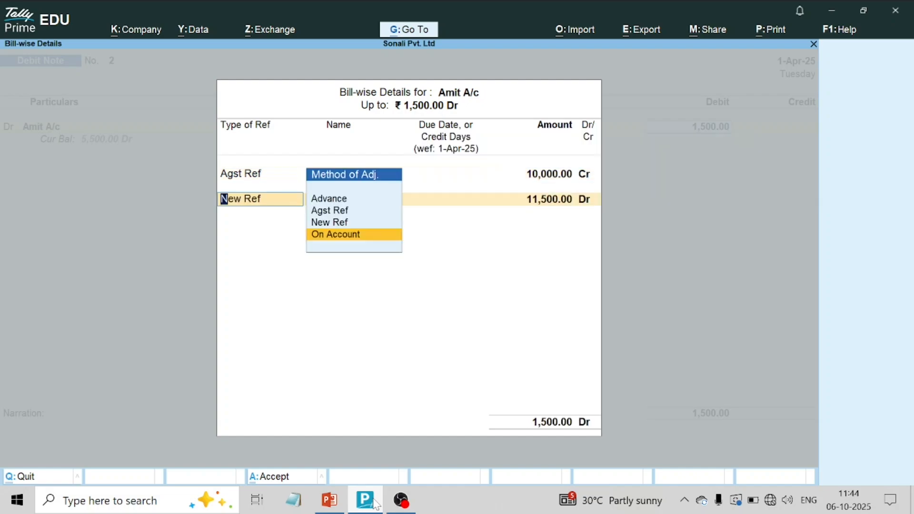
{"action": "key", "text": "Return"}
{"action": "key", "text": "Return"}
{"action": "key", "text": "Return"}
- Credit Purchase Return A/c with 1,500 in debit note 2, without allocating inventory items
{"action": "type", "text": "Sa"}
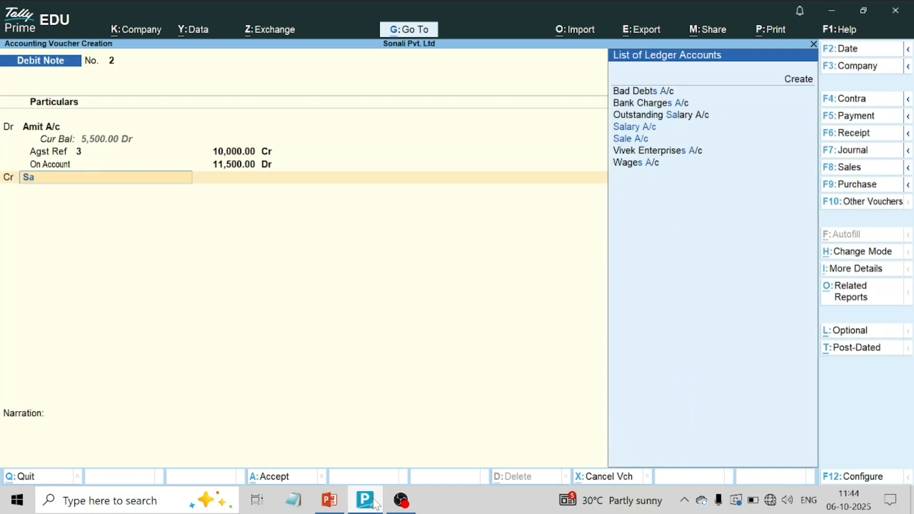
{"action": "key", "text": "BackSpace"}
{"action": "key", "text": "BackSpace"}
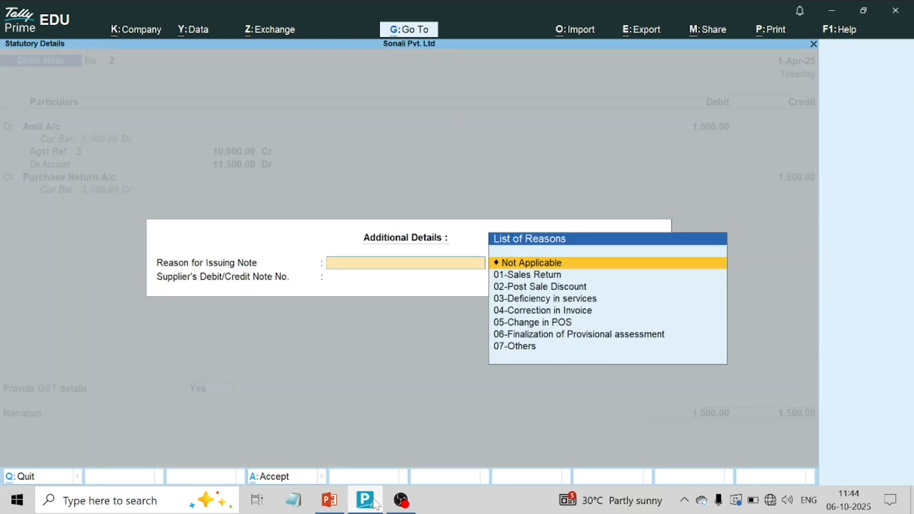
- Keep the reason as Not Applicable, enter the narration "Being Returned good cause of defective", and save debit note 2
{"action": "key", "text": "Return"}
{"action": "key", "text": "Return"}
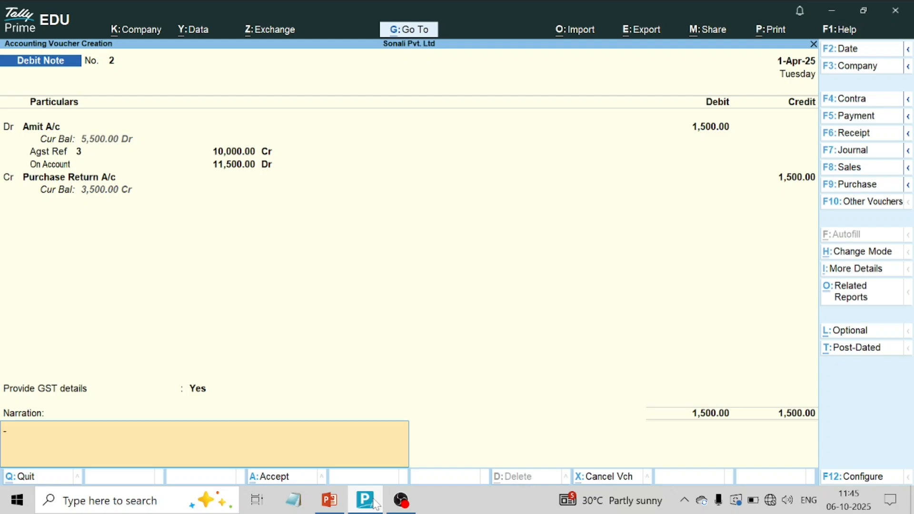
{"action": "type", "text": "Being Returned good cause of defective"}
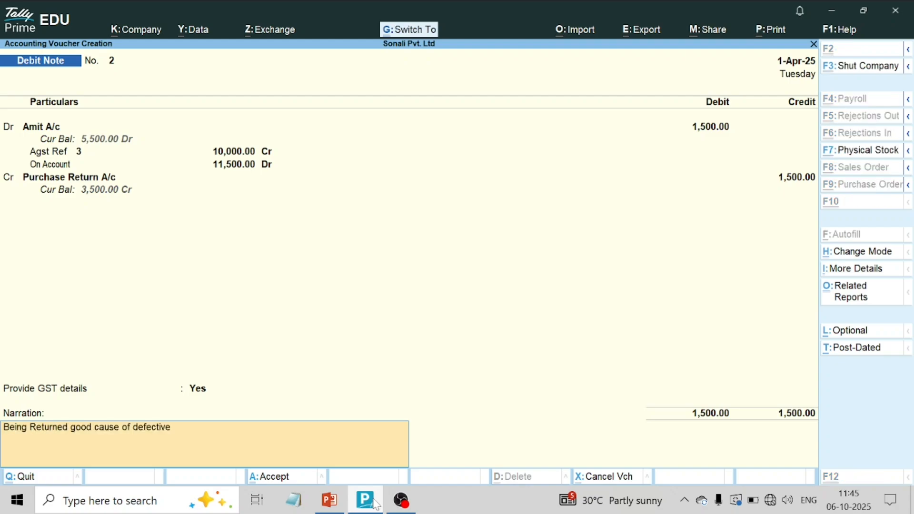
{"action": "key", "text": "ctrl+a"}
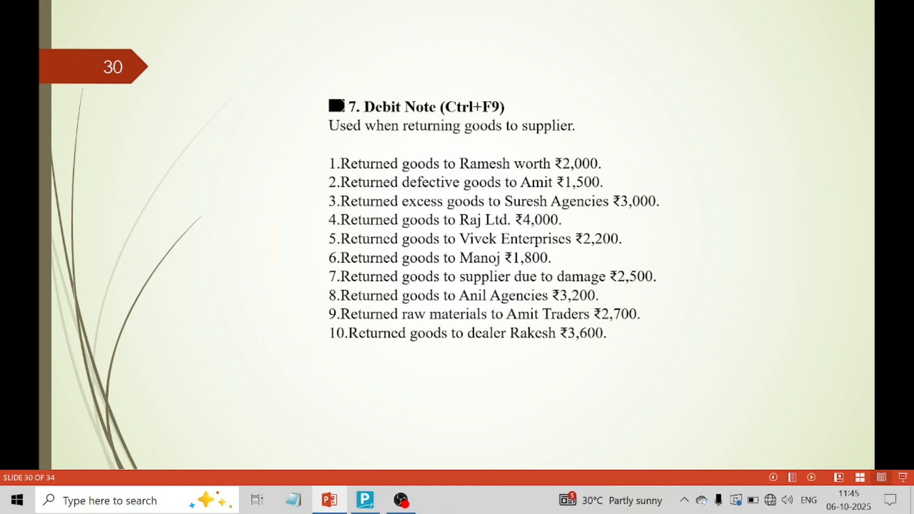
- Switch to TallyPrime and choose Suresh Agency A/c as the debit ledger of debit note 3, keeping the default dispatch and party details
{"action": "key", "text": "Right"}
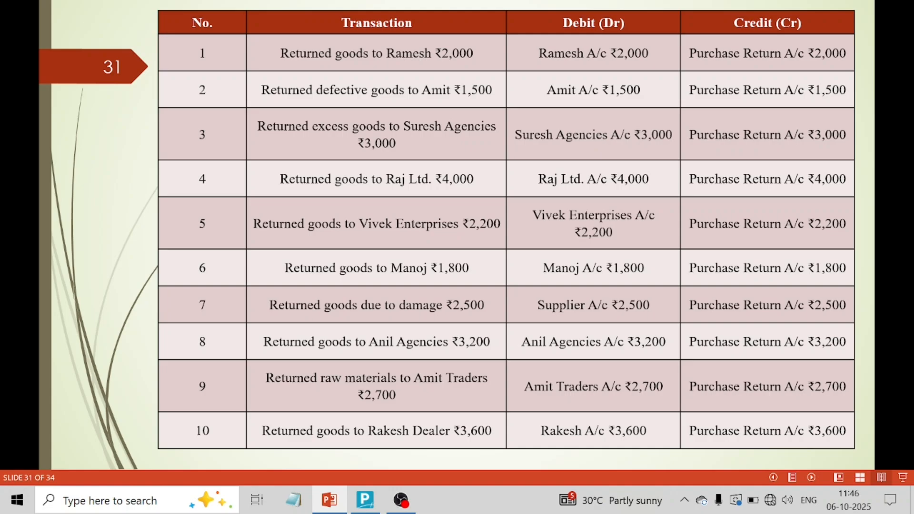
{"action": "left_click", "coordinate": [364, 500]}
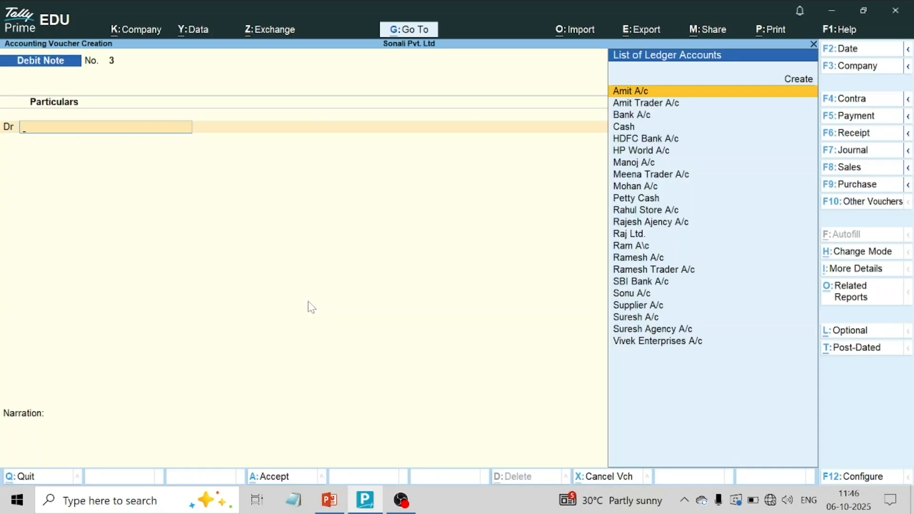
{"action": "type", "text": "Su"}
{"action": "key", "text": "Down"}
{"action": "key", "text": "Down"}
{"action": "key", "text": "Down"}
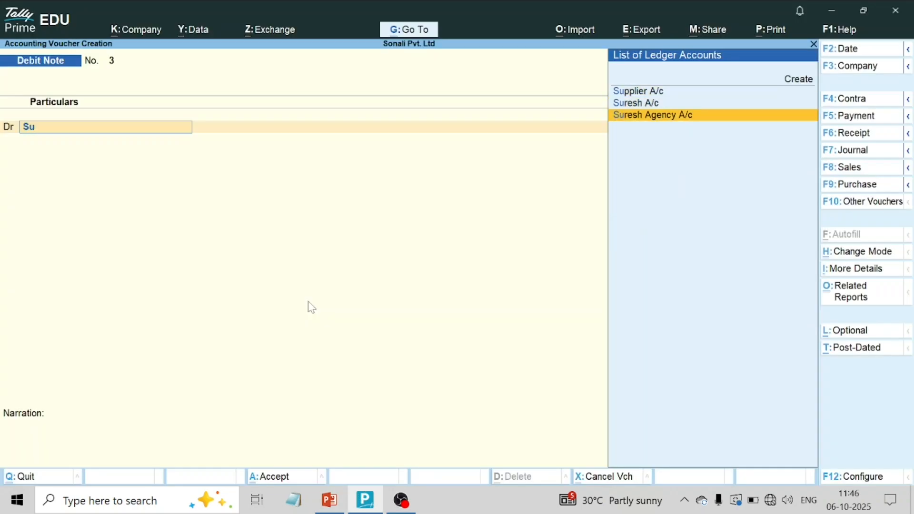
{"action": "key", "text": "Return"}
{"action": "key", "text": "Return"}
{"action": "key", "text": "Return"}
{"action": "key", "text": "Return"}
{"action": "key", "text": "Return"}
{"action": "key", "text": "Return"}
{"action": "key", "text": "Return"}
{"action": "key", "text": "Return"}
{"action": "key", "text": "Return"}
{"action": "key", "text": "Return"}
{"action": "key", "text": "Return"}
{"action": "key", "text": "Return"}
{"action": "key", "text": "Return"}
{"action": "key", "text": "Return"}
{"action": "key", "text": "Return"}
{"action": "key", "text": "Return"}
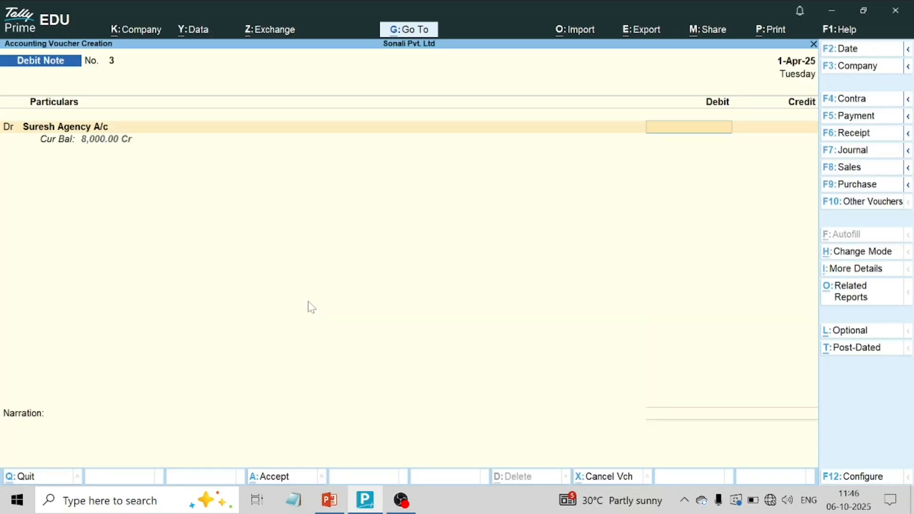
- Debit Suresh Agency A/c with 3,000 and allocate the full amount as Agst Ref against pending bill 4
{"action": "type", "text": "3000"}
{"action": "key", "text": "Return"}
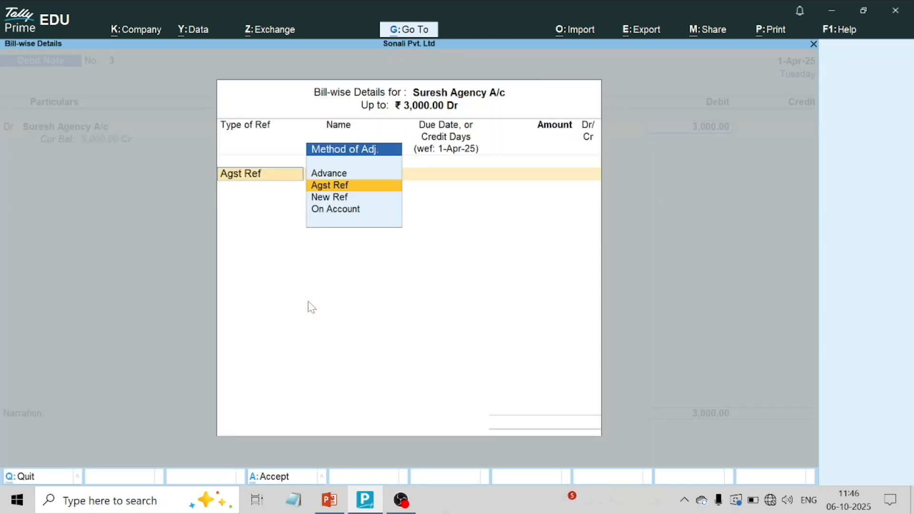
{"action": "key", "text": "Return"}
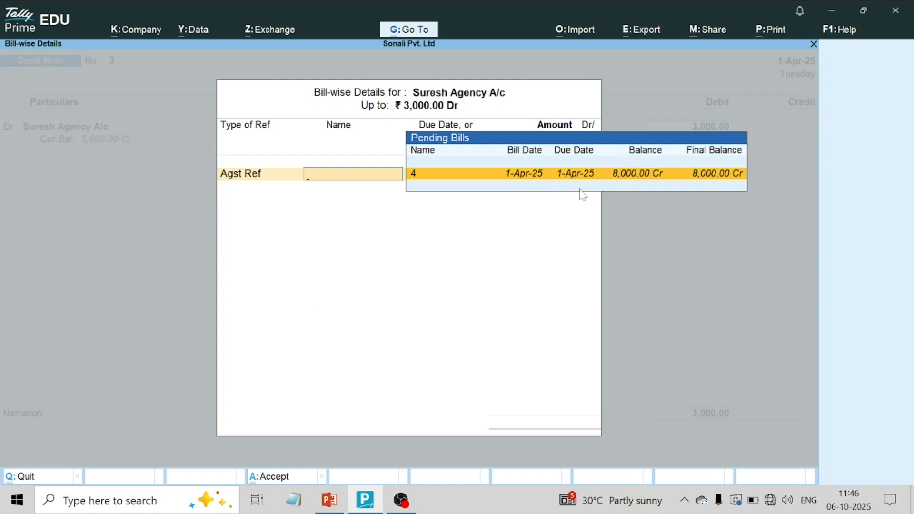
{"action": "key", "text": "Return"}
{"action": "key", "text": "Return"}
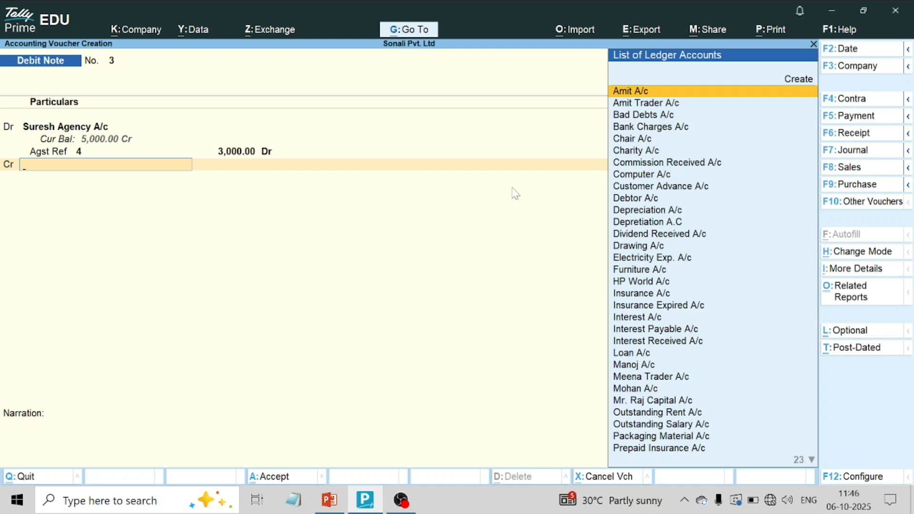
- Credit Purchase Return A/c with 3,000 in debit note 3, without allocating inventory items
{"action": "type", "text": "Pu"}
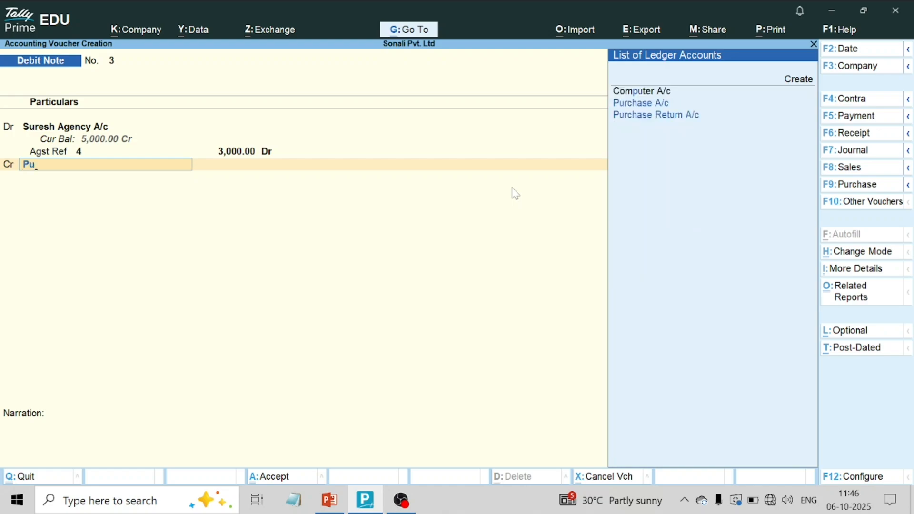
{"action": "key", "text": "Down"}
{"action": "key", "text": "Down"}
{"action": "key", "text": "Return"}
{"action": "key", "text": "Return"}
{"action": "key", "text": "Return"}
{"action": "key", "text": "Return"}
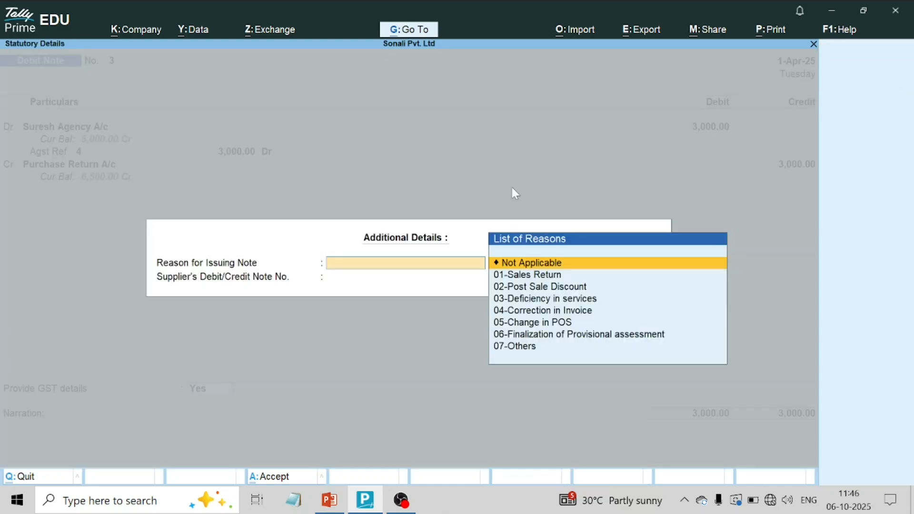
- Keep the reason as Not Applicable, enter the narration "being Returned goods due to excess order", and save debit note 3
{"action": "key", "text": "Return"}
{"action": "key", "text": "Return"}
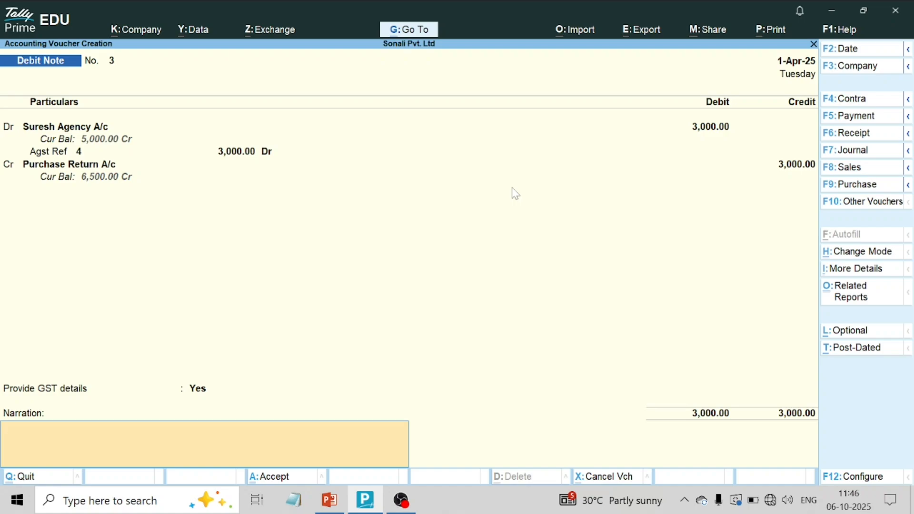
{"action": "type", "text": "being Returned"}
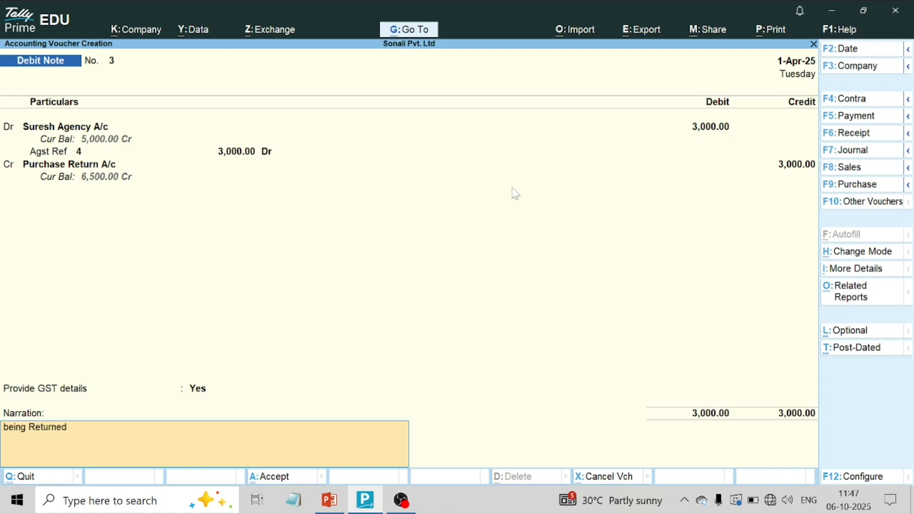
{"action": "type", "text": " goods due to excess order"}
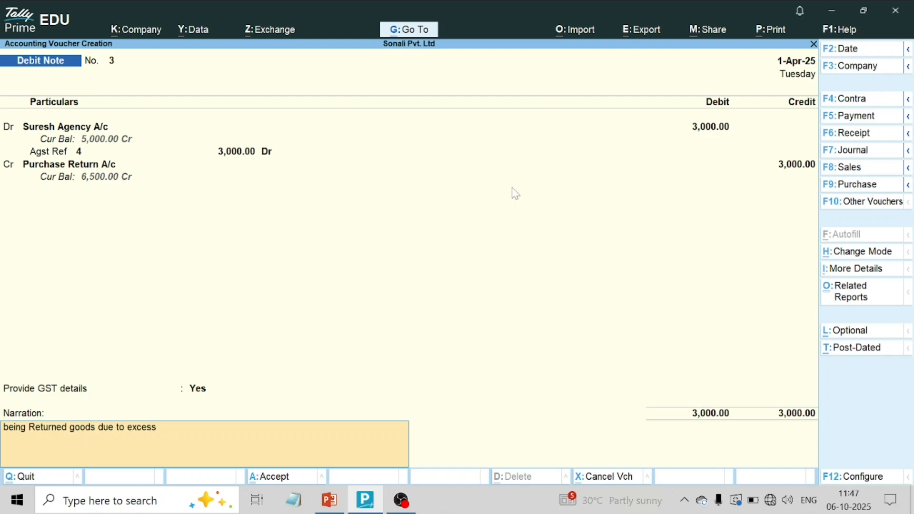
{"action": "key", "text": "ctrl+a"}
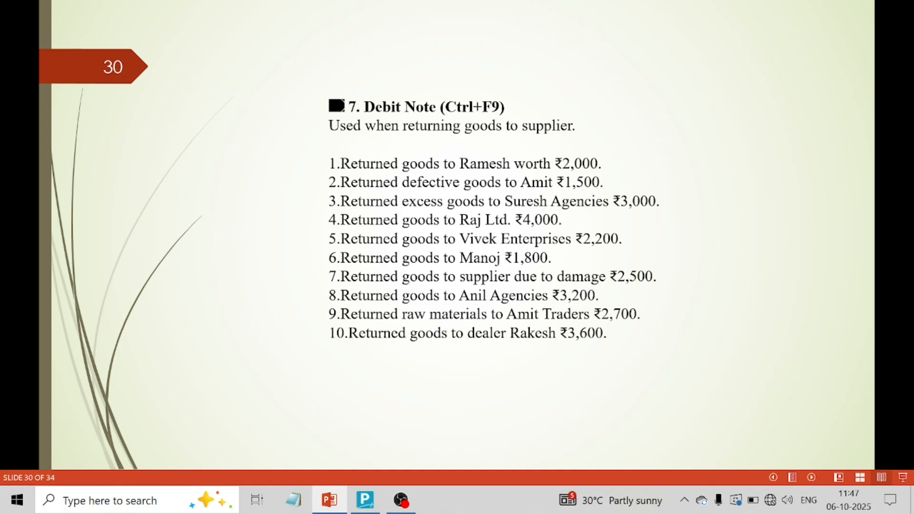
- Consult the slide's fourth transaction, then choose Raj Ltd. as debit note 4's debit ledger in TallyPrime, keeping the default party details
{"action": "left_click", "coordinate": [598, 213]}
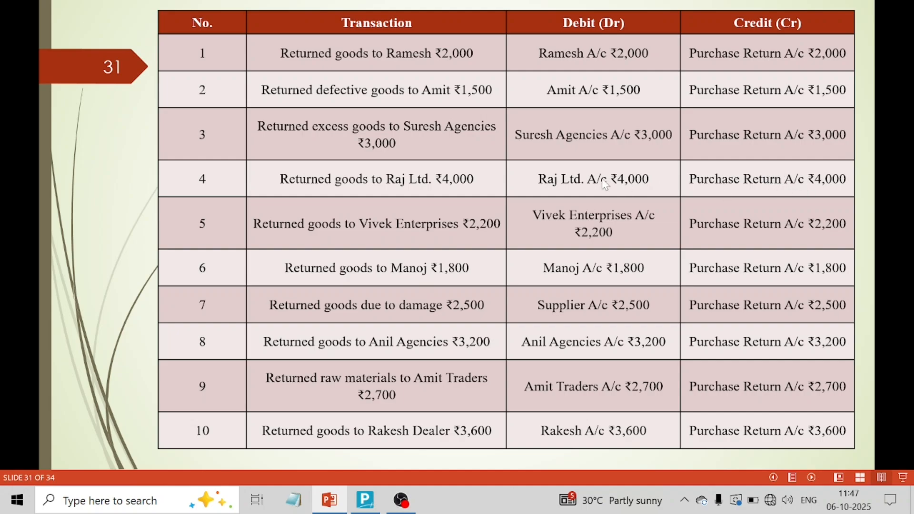
{"action": "key", "text": "alt+Tab"}
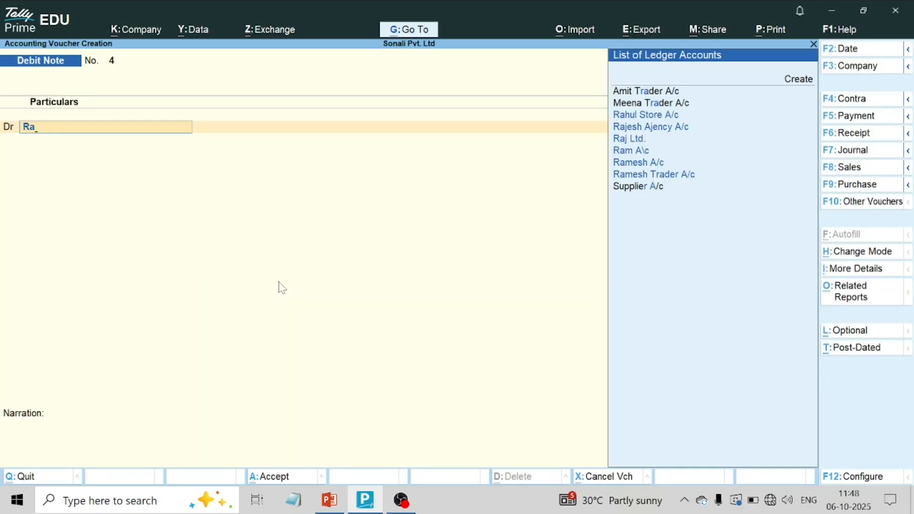
{"action": "key", "text": "Down"}
{"action": "key", "text": "Down"}
{"action": "key", "text": "Return"}
{"action": "key", "text": "Return"}
{"action": "key", "text": "Return"}
{"action": "key", "text": "Return"}
{"action": "key", "text": "Return"}
- Debit Raj Ltd. with 4,000 and allocate the full amount as Agst Ref against pending bill 6
{"action": "type", "text": "4"}
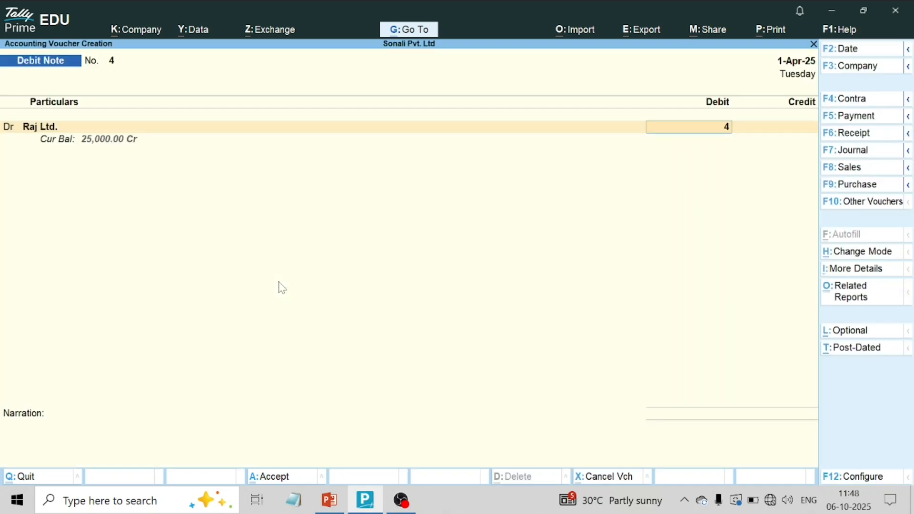
{"action": "type", "text": ",00000"}
{"action": "key", "text": "Return"}
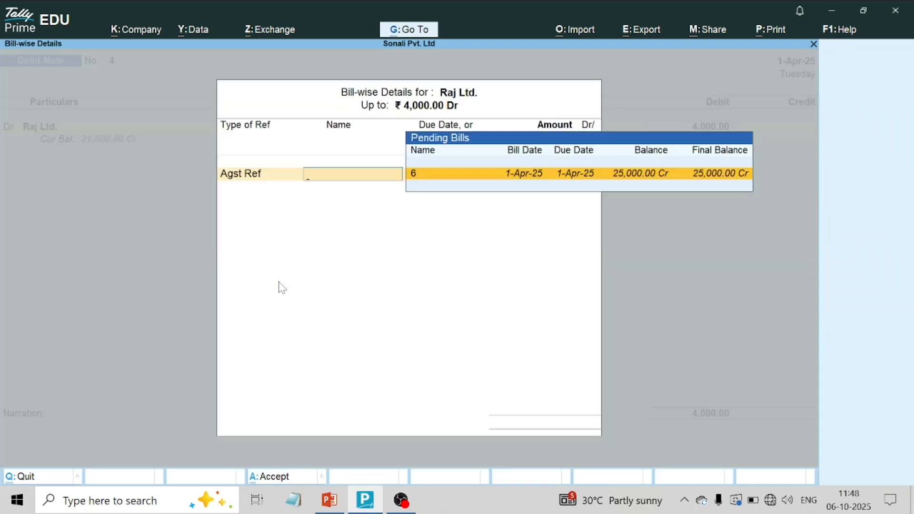
{"action": "key", "text": "Return"}
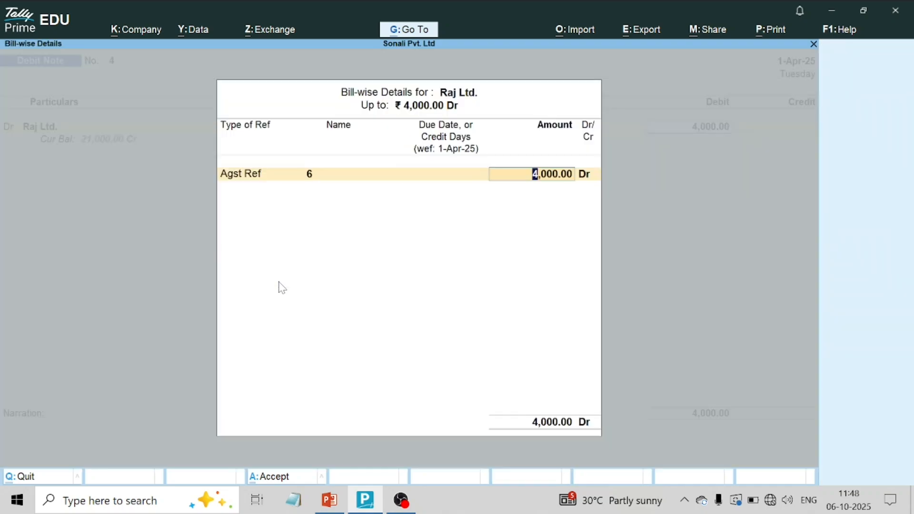
{"action": "key", "text": "Return"}
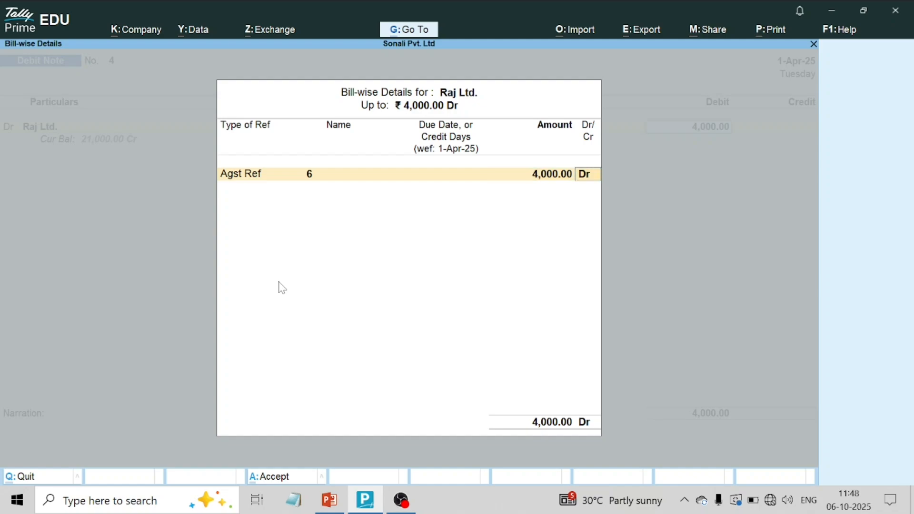
{"action": "key", "text": "Return"}
- Credit Purchase Return A/c with 4,000 in debit note 4, without allocating inventory items
{"action": "type", "text": "Pu"}
{"action": "key", "text": "Down"}
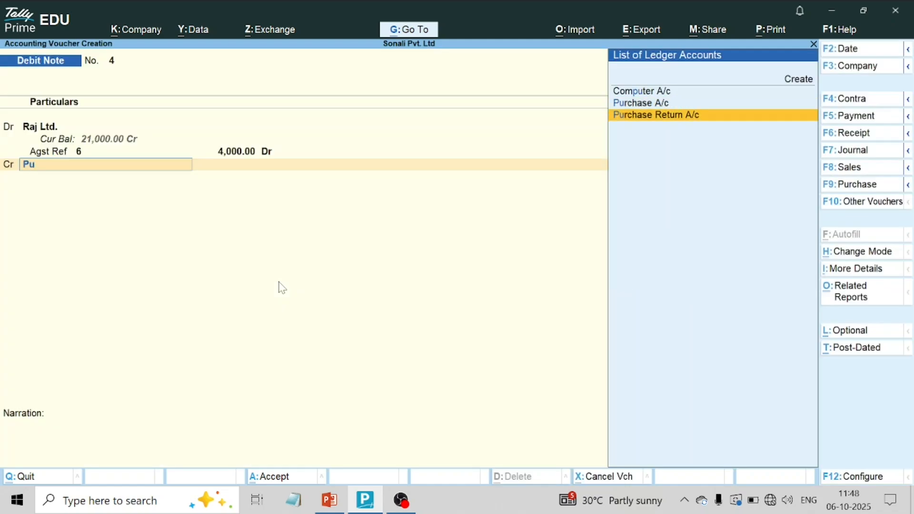
{"action": "key", "text": "Return"}
{"action": "key", "text": "Return"}
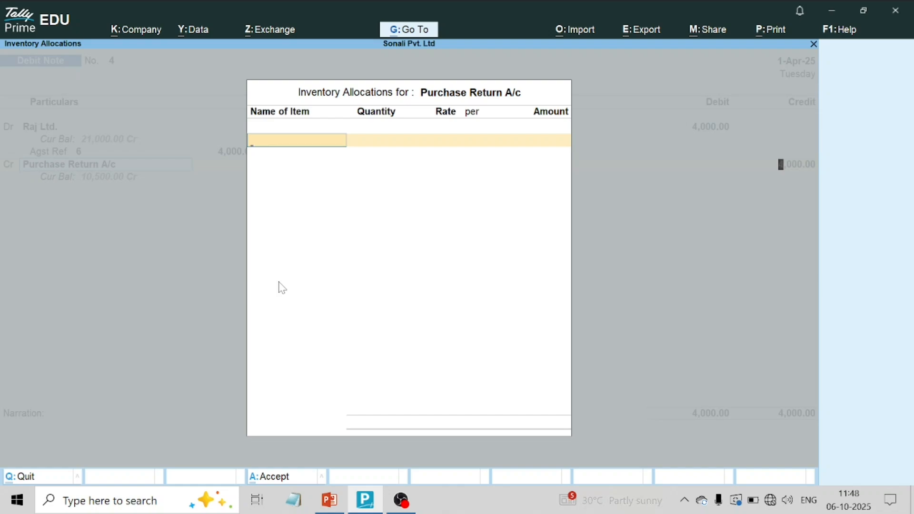
{"action": "key", "text": "Return"}
{"action": "key", "text": "Return"}
{"action": "key", "text": "Return"}
{"action": "key", "text": "Return"}
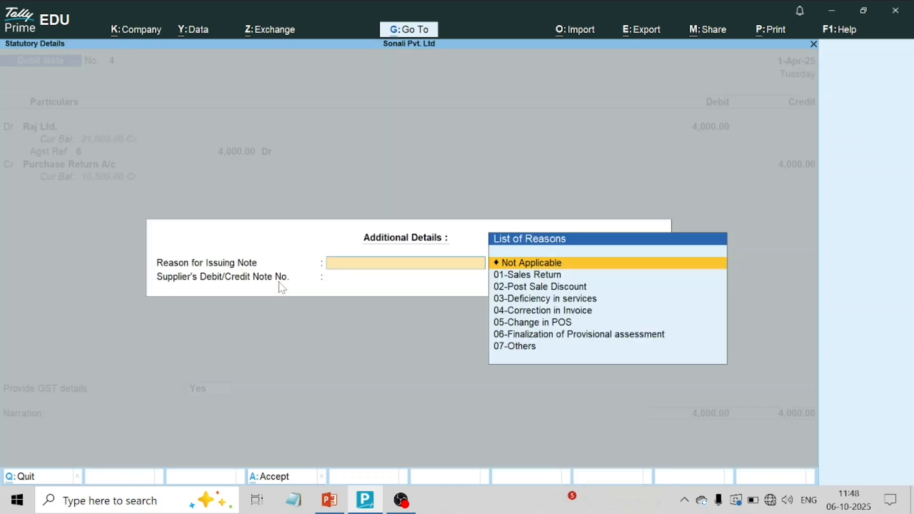
- Keep the reason as Not Applicable, enter the narration "Being returned goods", and save debit note 4
{"action": "key", "text": "Return"}
{"action": "type", "text": "B"}
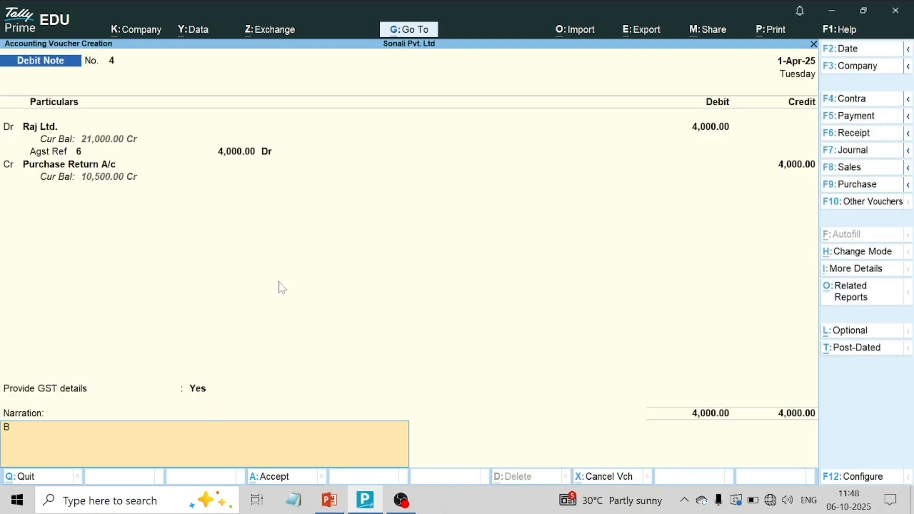
{"action": "type", "text": "eing returned goods"}
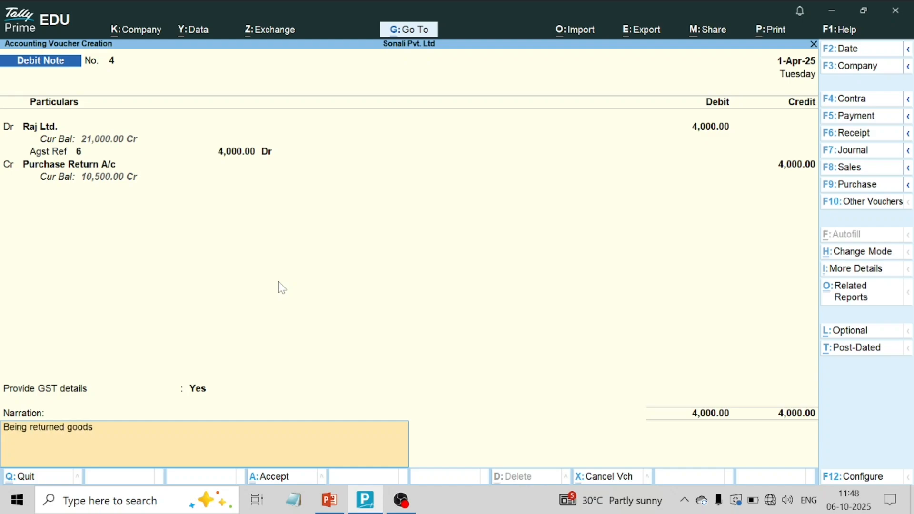
{"action": "key", "text": "ctrl"}
{"action": "key", "text": "ctrl+a"}
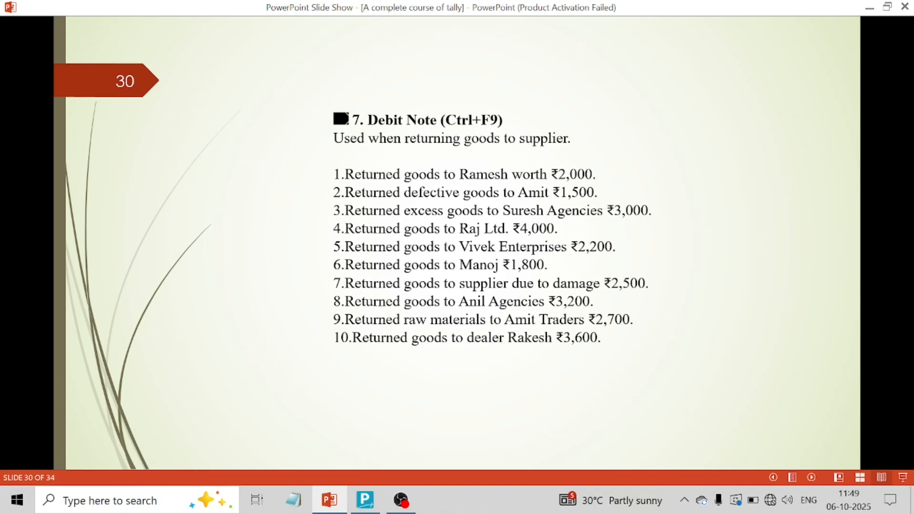
- In TallyPrime, set Vivek Enterprises A/c as the debit ledger of debit note 5, leaving dispatch details blank and party details at their defaults
{"action": "left_click", "coordinate": [363, 502]}
{"action": "key", "text": "Return"}
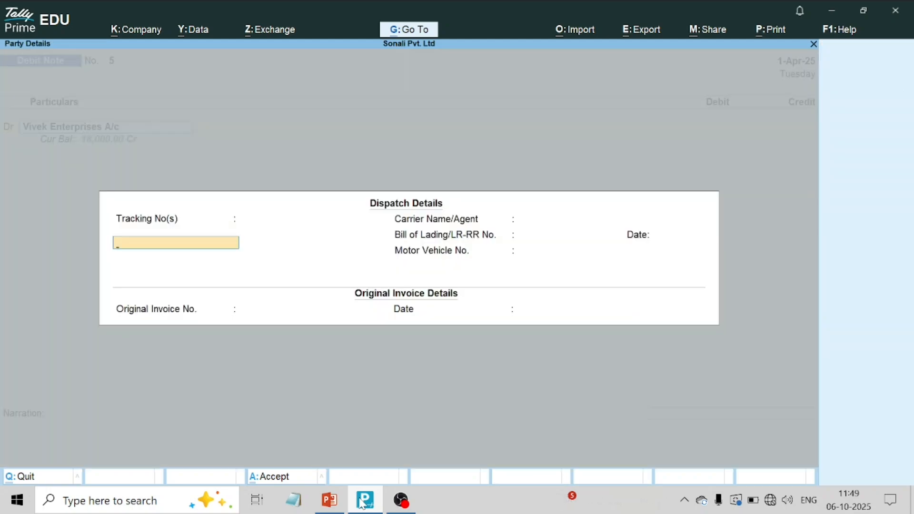
{"action": "key", "text": "Return"}
{"action": "key", "text": "Return"}
{"action": "key", "text": "Return"}
{"action": "key", "text": "Return"}
{"action": "key", "text": "Return"}
{"action": "key", "text": "Return"}
{"action": "key", "text": "Return"}
{"action": "key", "text": "Return"}
{"action": "key", "text": "Return"}
{"action": "key", "text": "Return"}
{"action": "key", "text": "Return"}
{"action": "key", "text": "Return"}
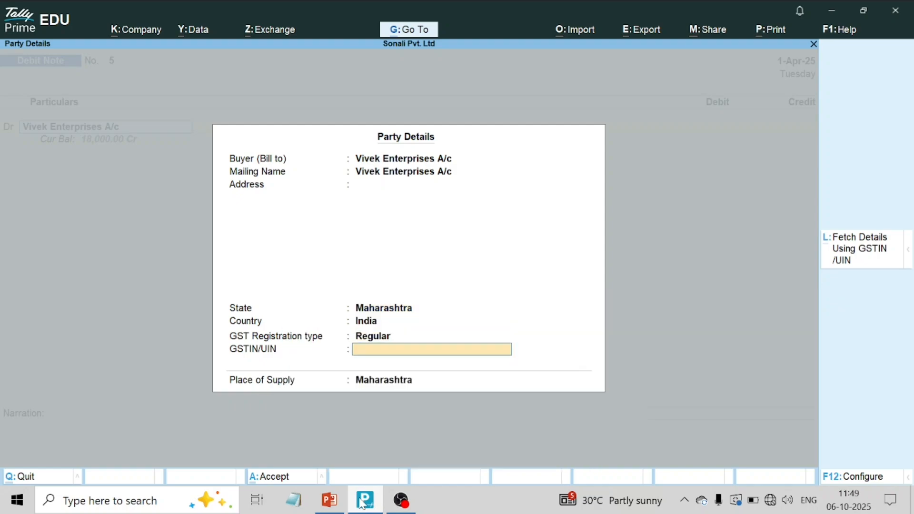
{"action": "key", "text": "Return"}
{"action": "key", "text": "Return"}
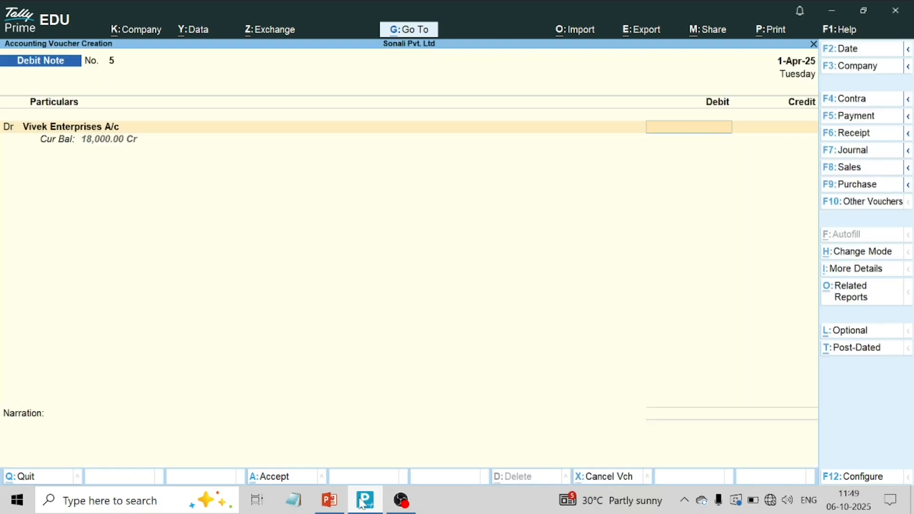
- Check the fifth transaction's amount on the slide, and debit Vivek Enterprises A/c with 2,200 as Agst Ref against pending bill 7
{"action": "left_click", "coordinate": [329, 499]}
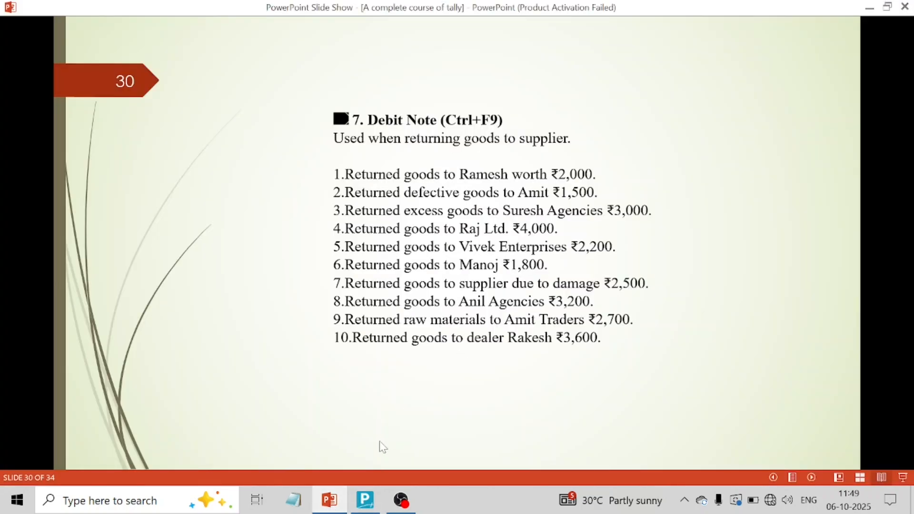
{"action": "left_click", "coordinate": [337, 502]}
{"action": "type", "text": "2200"}
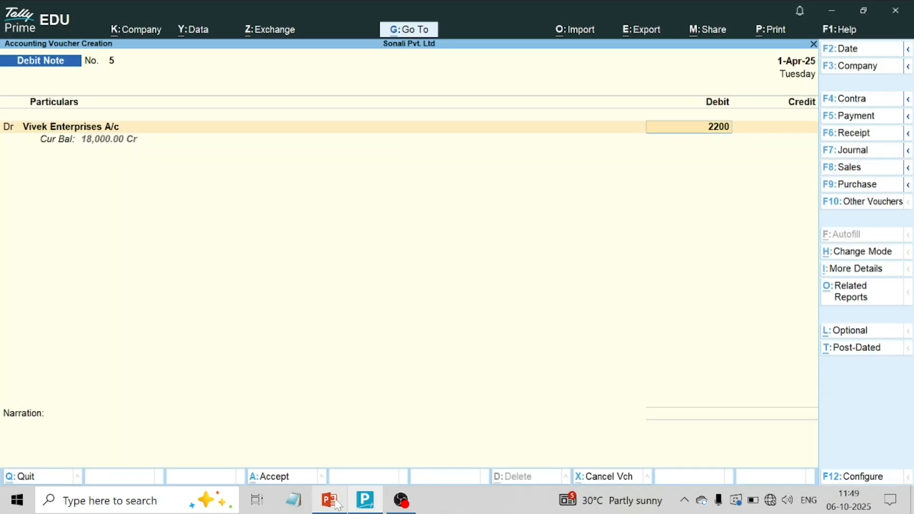
{"action": "key", "text": "Return"}
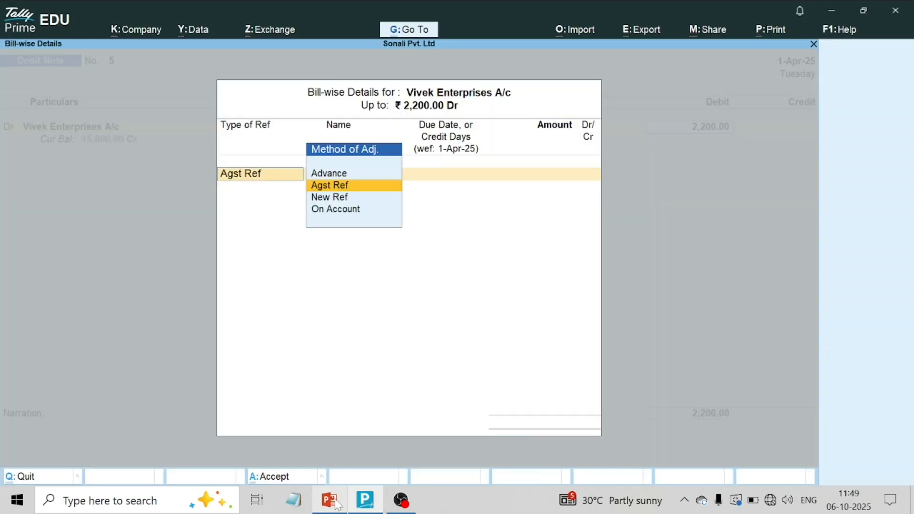
{"action": "key", "text": "Return"}
{"action": "key", "text": "Return"}
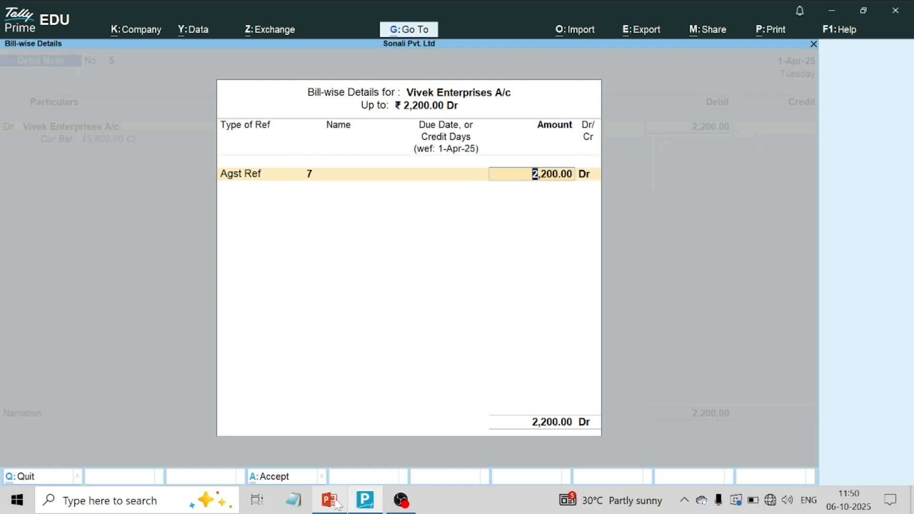
{"action": "key", "text": "Return"}
{"action": "key", "text": "Return"}
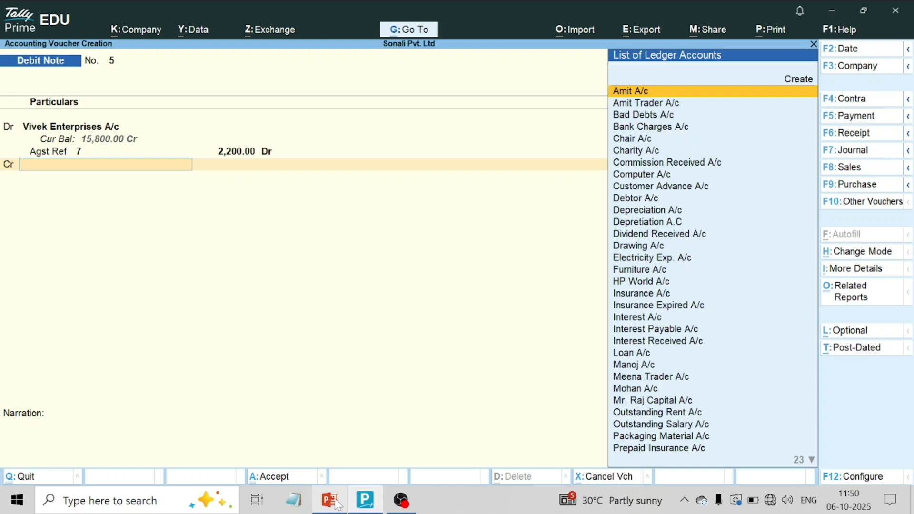
- Credit Purchase Return A/c with 2,200 in debit note 5, without allocating inventory items
{"action": "type", "text": "Pur"}
{"action": "key", "text": "Down"}
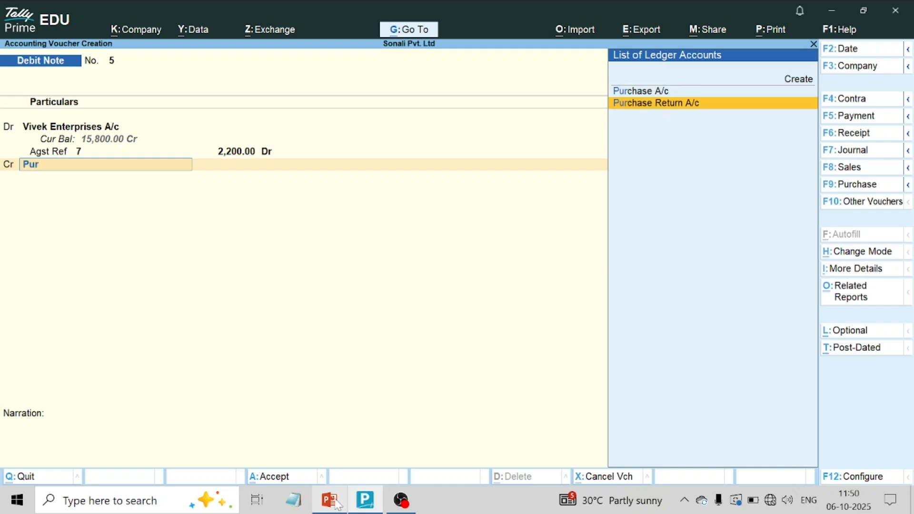
{"action": "key", "text": "Return"}
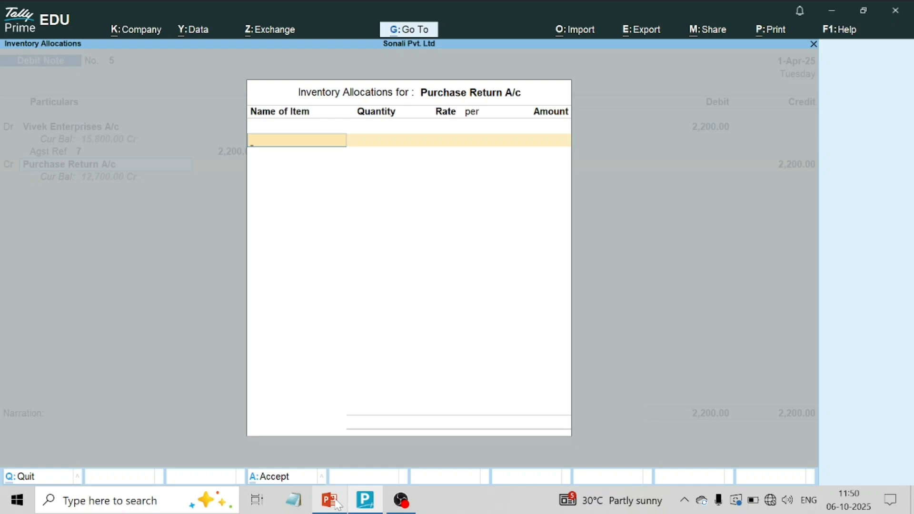
{"action": "key", "text": "Escape"}
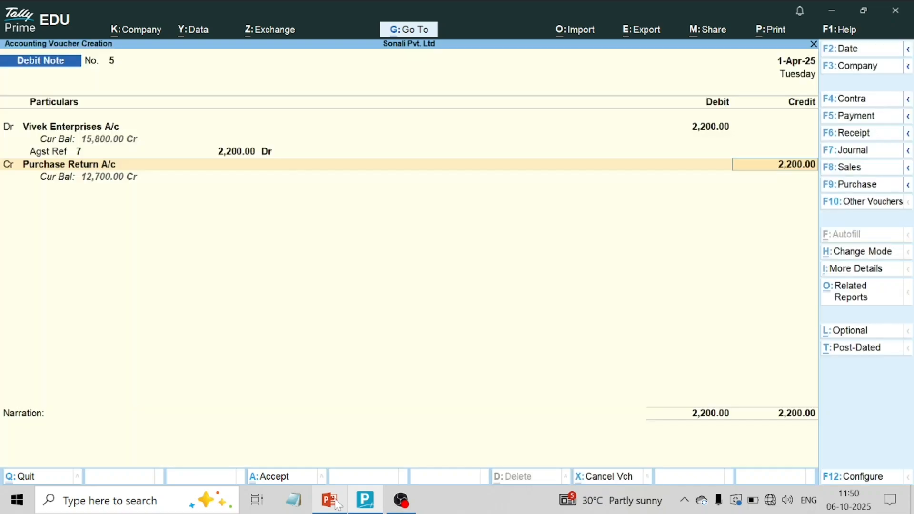
{"action": "key", "text": "Return"}
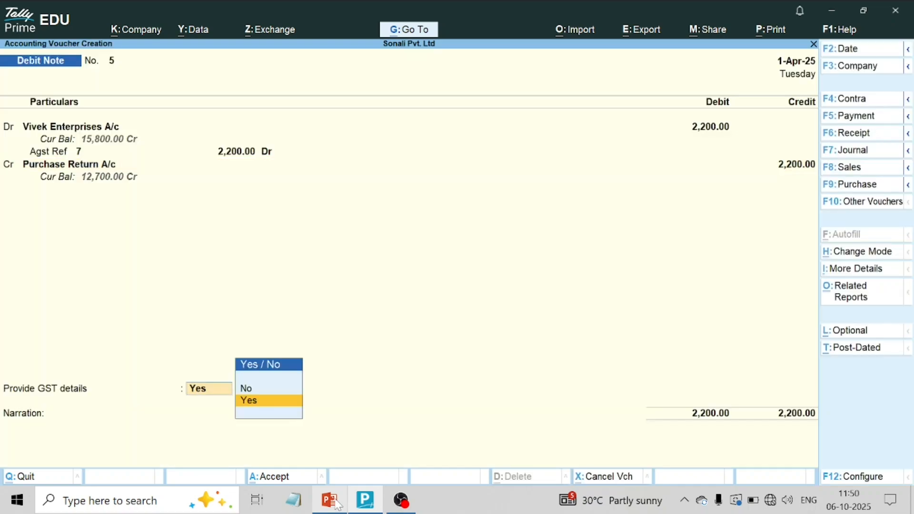
- Save debit note 5 with reason Not Applicable and narration "Being Returned goods", and check the sixth transaction on the slide before returning to TallyPrime
{"action": "key", "text": "Return"}
{"action": "key", "text": "Return"}
{"action": "key", "text": "Return"}
{"action": "key", "text": "Return"}
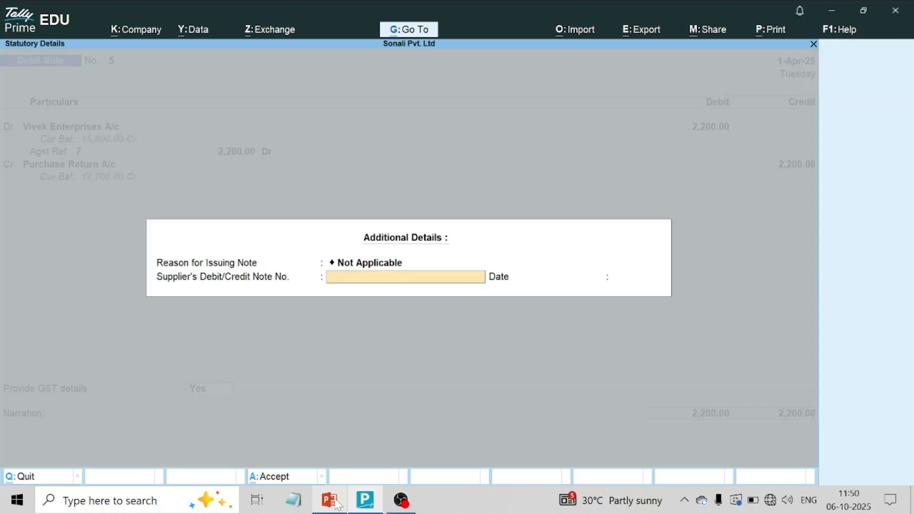
{"action": "key", "text": "Return"}
{"action": "key", "text": "Escape"}
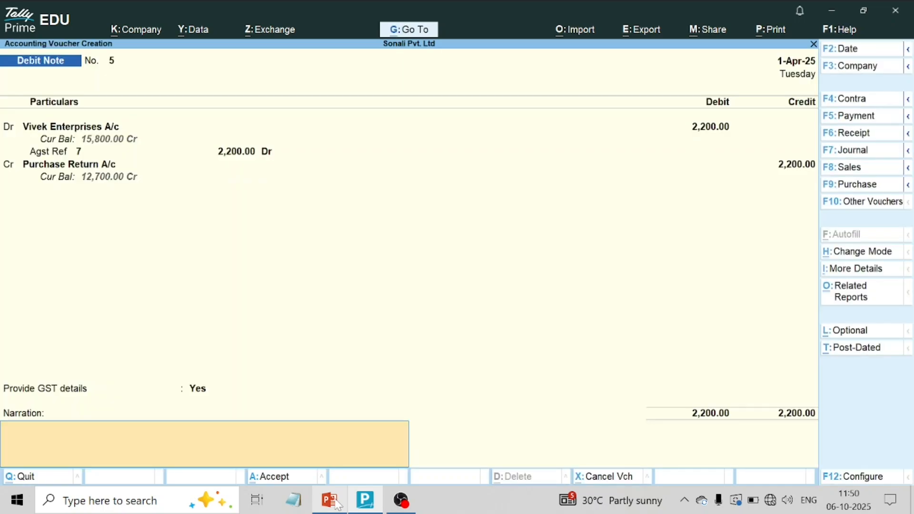
{"action": "type", "text": "Being Re"}
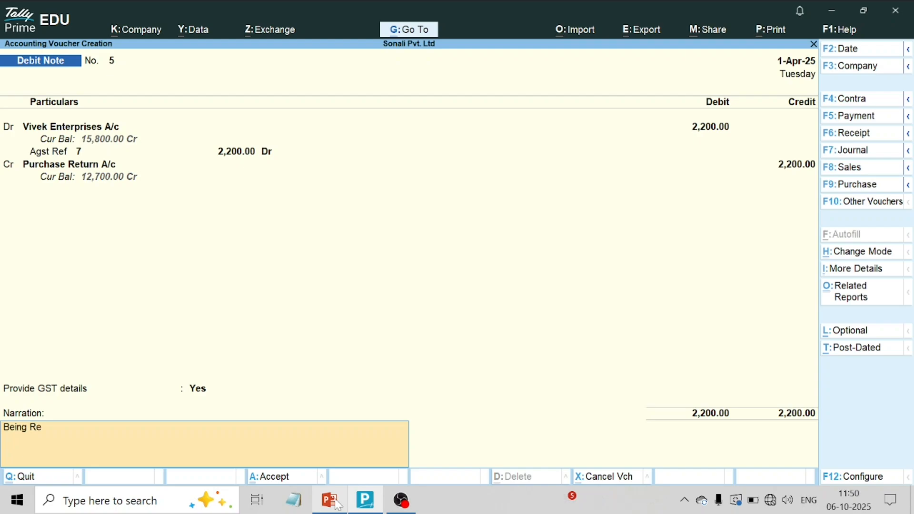
{"action": "type", "text": "turned goods"}
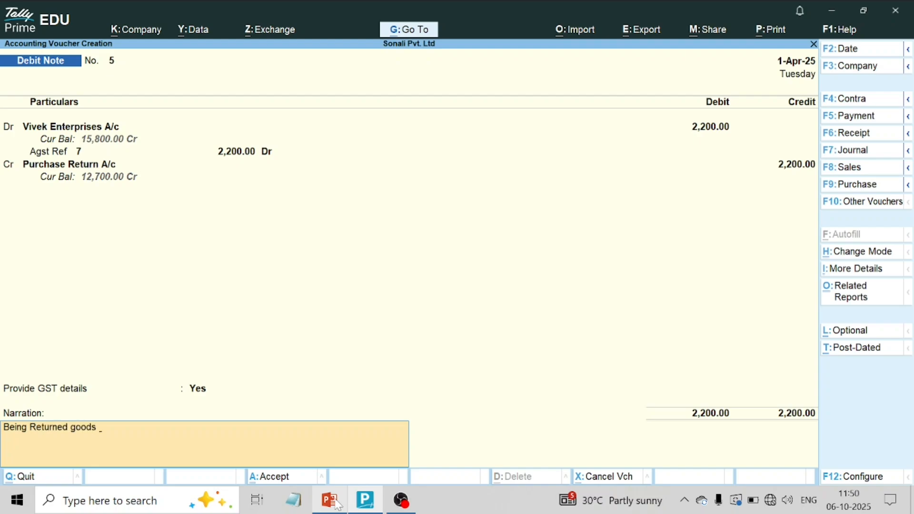
{"action": "key", "text": "ctrl"}
{"action": "key", "text": "ctrl+a"}
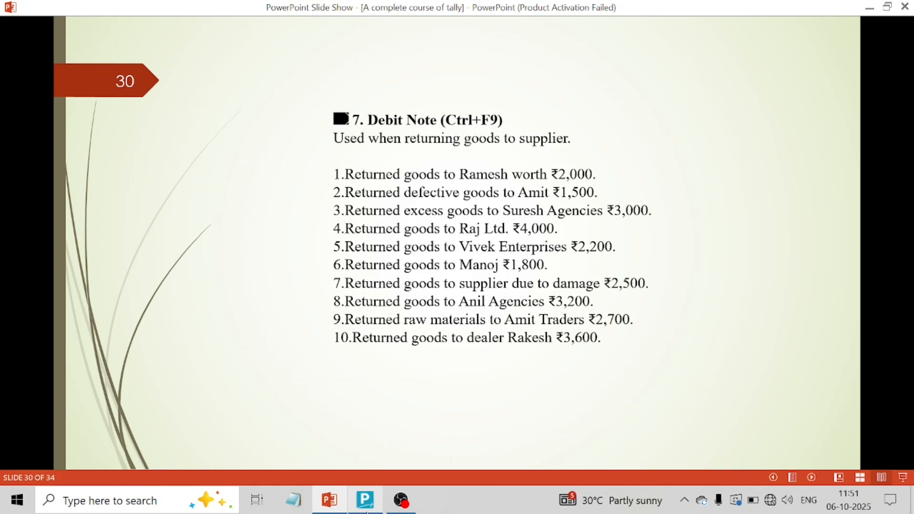
{"action": "left_click", "coordinate": [365, 499]}
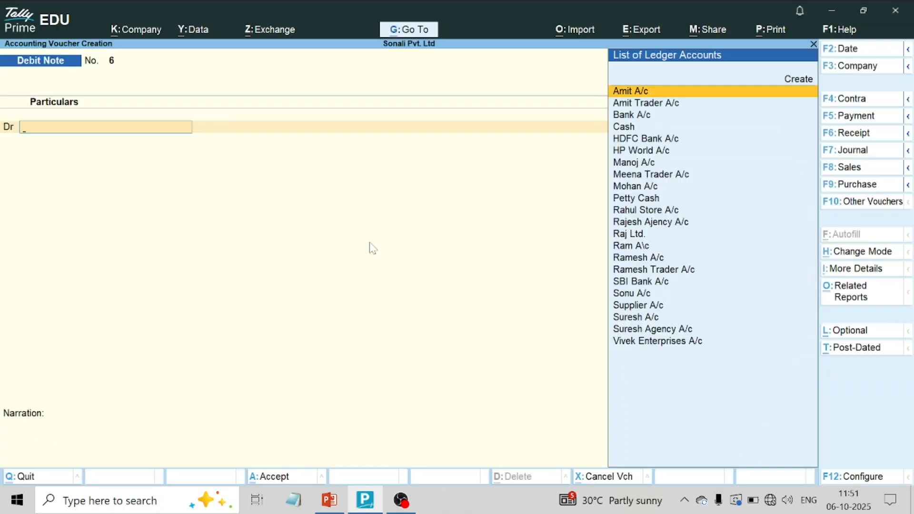
- Try to create a new ledger for the sixth transaction's supplier from the debit note's debit line
{"action": "type", "text": "M"}
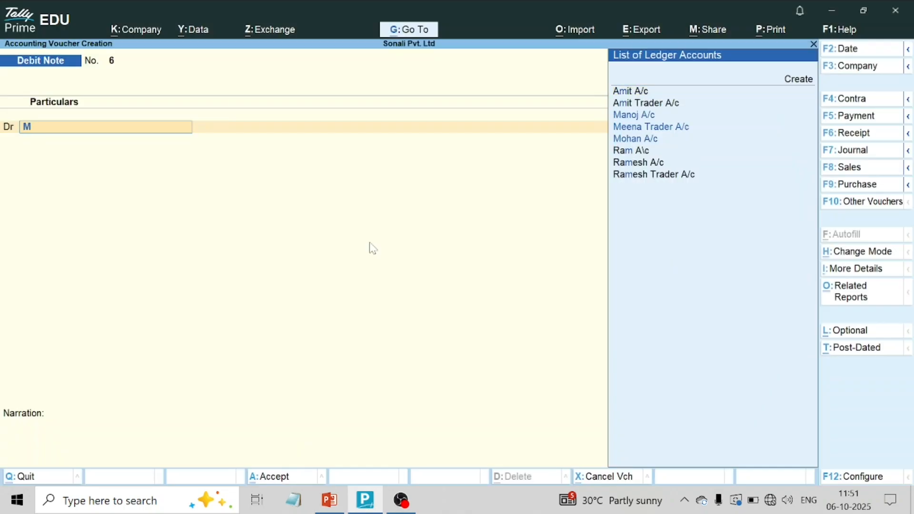
{"action": "key", "text": "BackSpace"}
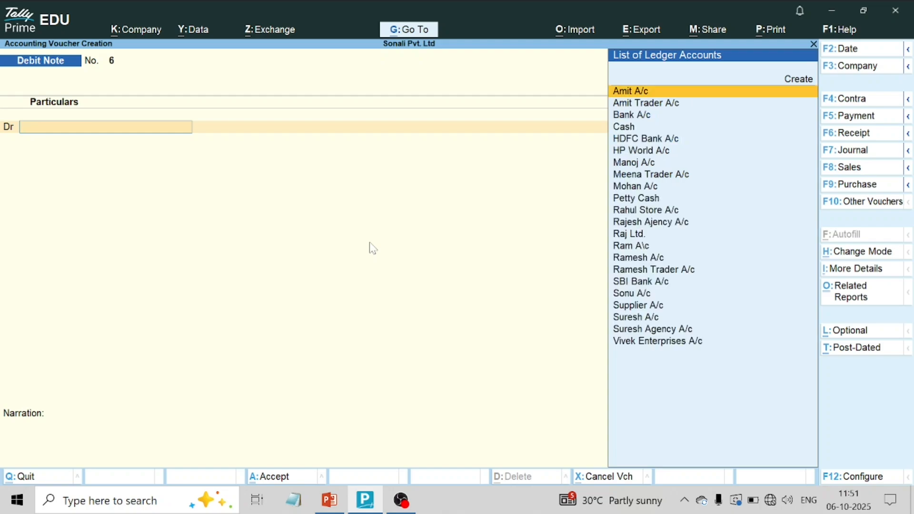
{"action": "key", "text": "alt+c"}
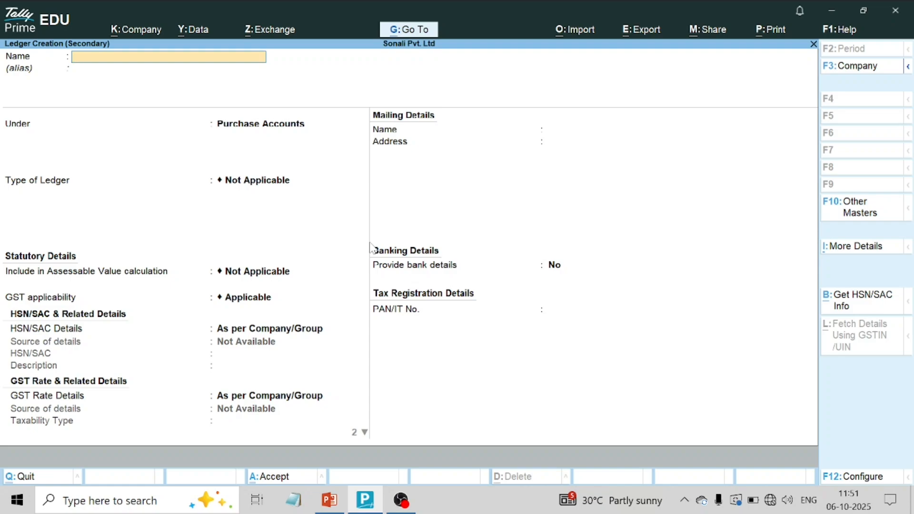
{"action": "type", "text": "Manoj A/c"}
{"action": "key", "text": "Return"}
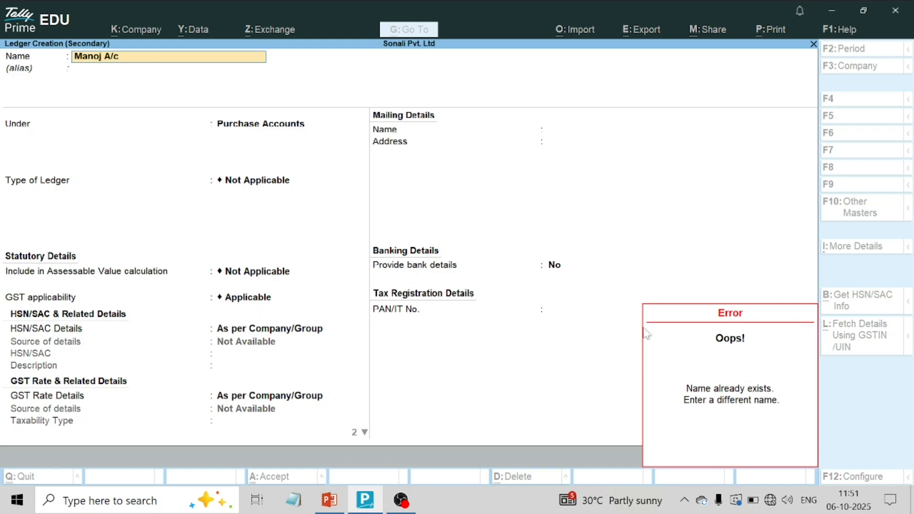
{"action": "key", "text": "Escape"}
{"action": "key", "text": "Escape"}
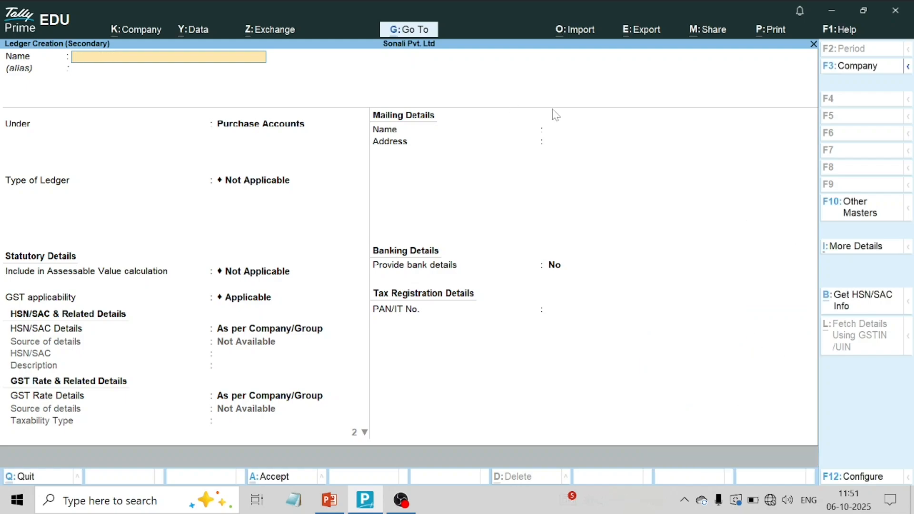
{"action": "key", "text": "Escape"}
{"action": "type", "text": "y"}
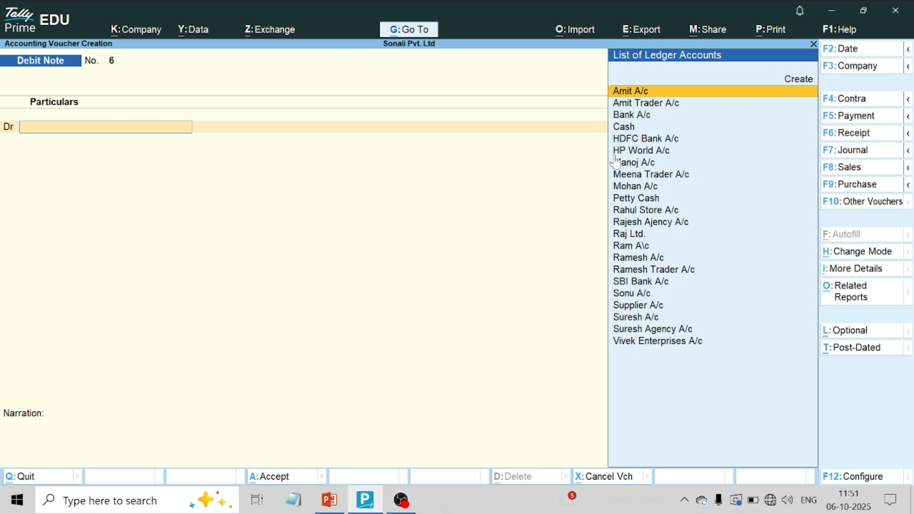
- Set the sixth transaction supplier's existing ledger as the debit ledger of debit note 6, leaving dispatch details blank and party details at their defaults
{"action": "type", "text": "M"}
{"action": "key", "text": "Down"}
{"action": "key", "text": "Down"}
{"action": "key", "text": "Up"}
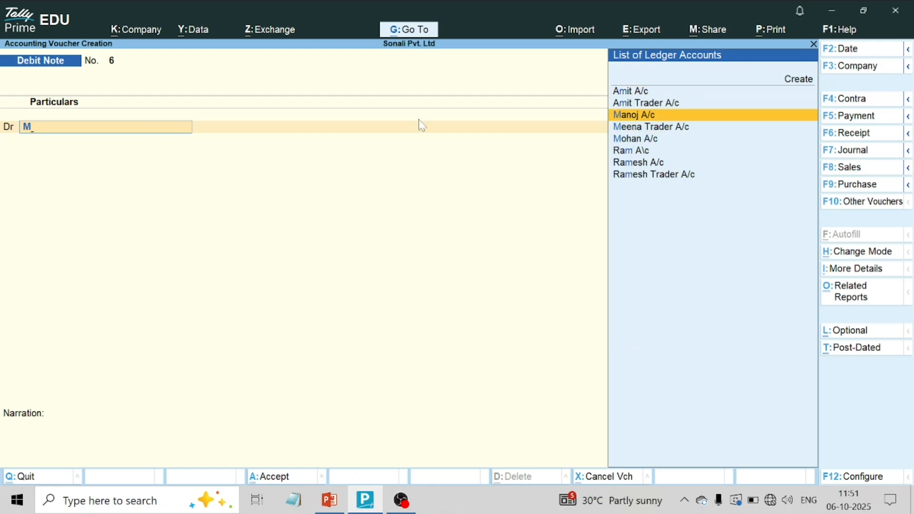
{"action": "key", "text": "Return"}
{"action": "key", "text": "ctrl+a"}
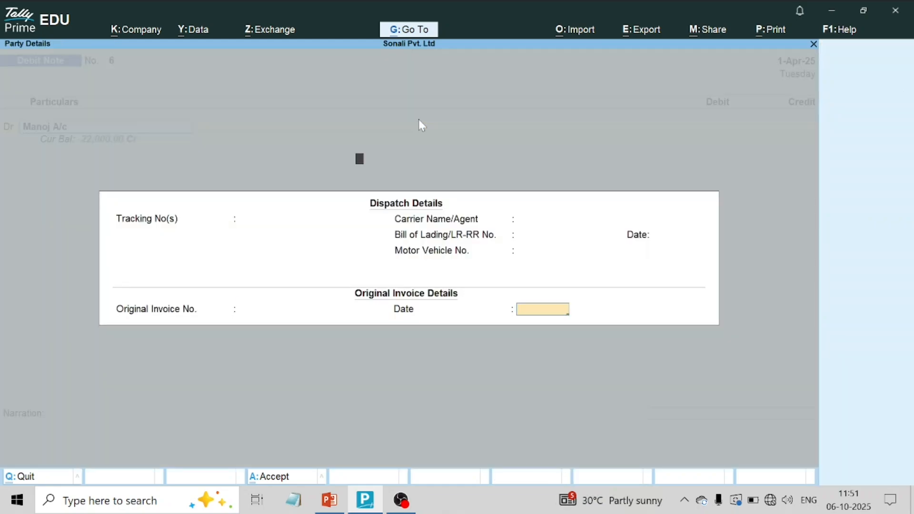
- Check the sixth transaction's amount on the slide, and debit the supplier in TallyPrime with 1,800 as Agst Ref against pending bill 8
{"action": "key", "text": "alt+Tab"}
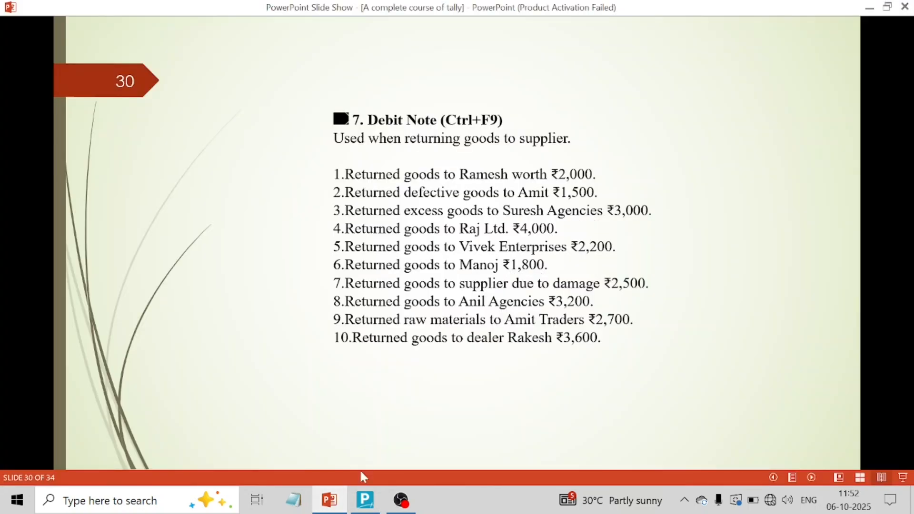
{"action": "left_click", "coordinate": [359, 502]}
{"action": "key", "text": "Return"}
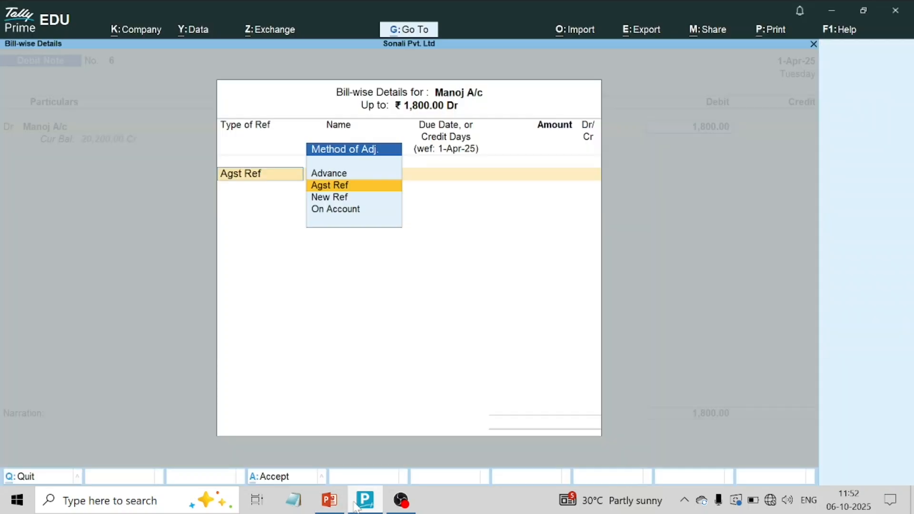
{"action": "key", "text": "Return"}
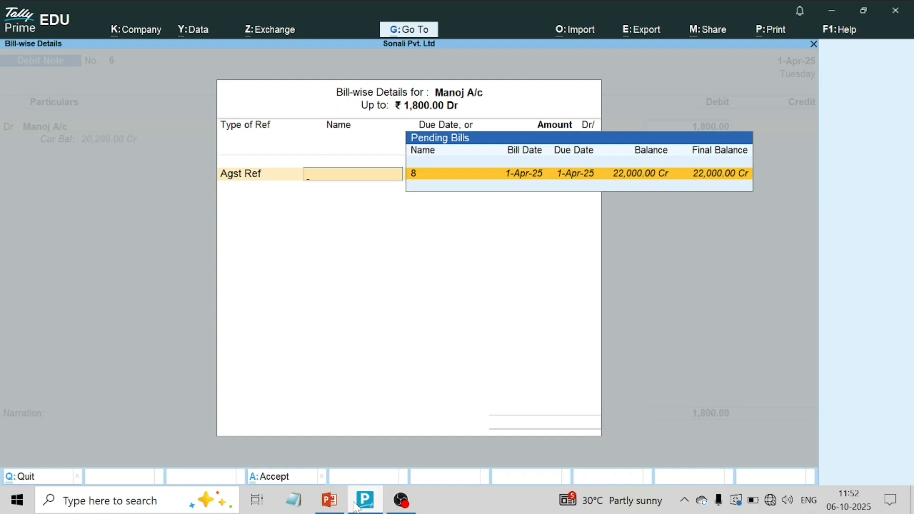
{"action": "key", "text": "Return"}
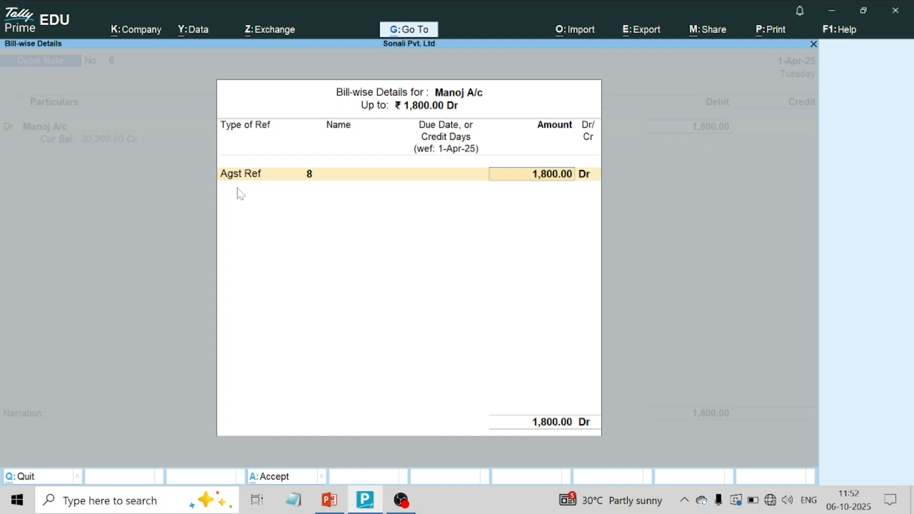
{"action": "key", "text": "Return"}
{"action": "key", "text": "Return"}
- Credit Purchase Return A/c with 1,800 in debit note 6, without allocating inventory items
{"action": "type", "text": "Pu"}
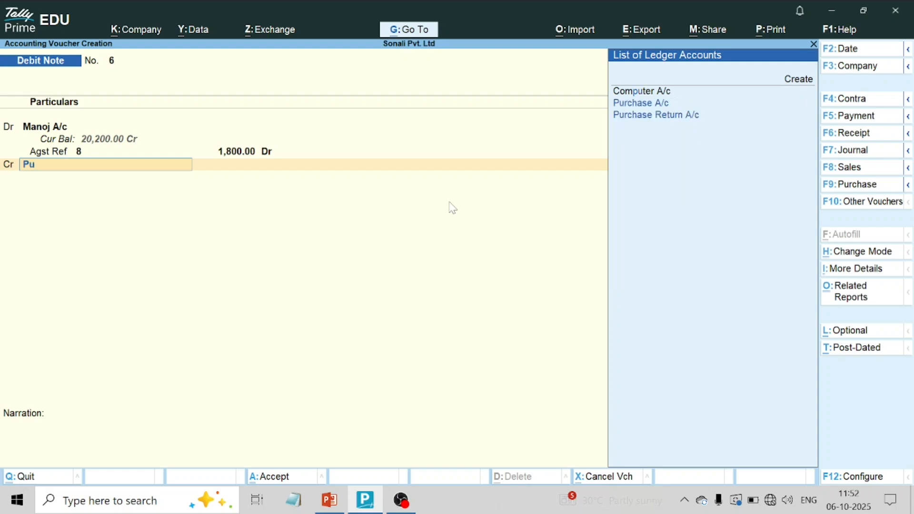
{"action": "key", "text": "Down"}
{"action": "key", "text": "Return"}
{"action": "key", "text": "Escape"}
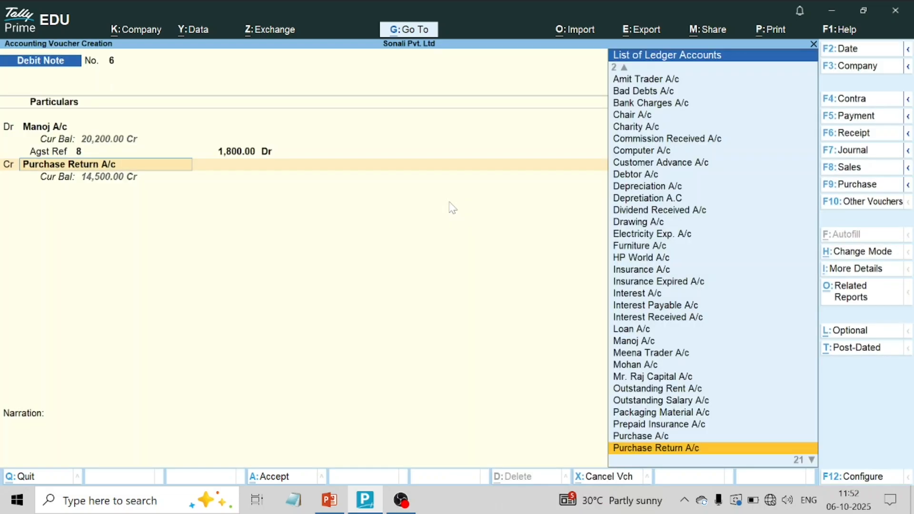
{"action": "key", "text": "Return"}
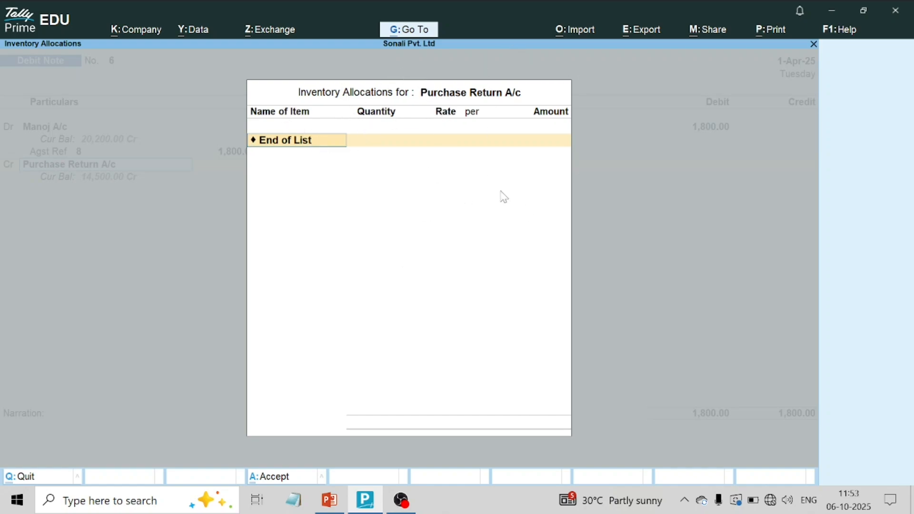
{"action": "key", "text": "Return"}
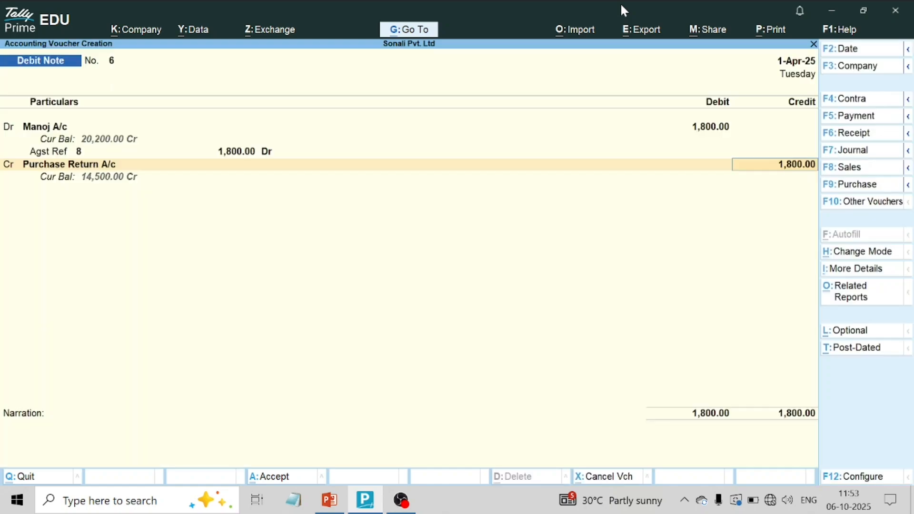
{"action": "key", "text": "Return"}
- Keep the reason as Not Applicable, enter the narration "Being goods returned", and save debit note 6
{"action": "key", "text": "Return"}
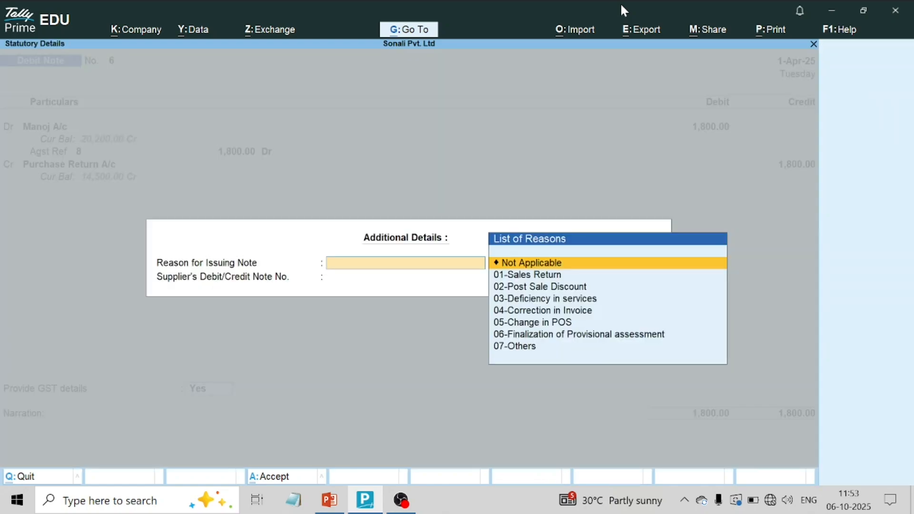
{"action": "key", "text": "Return"}
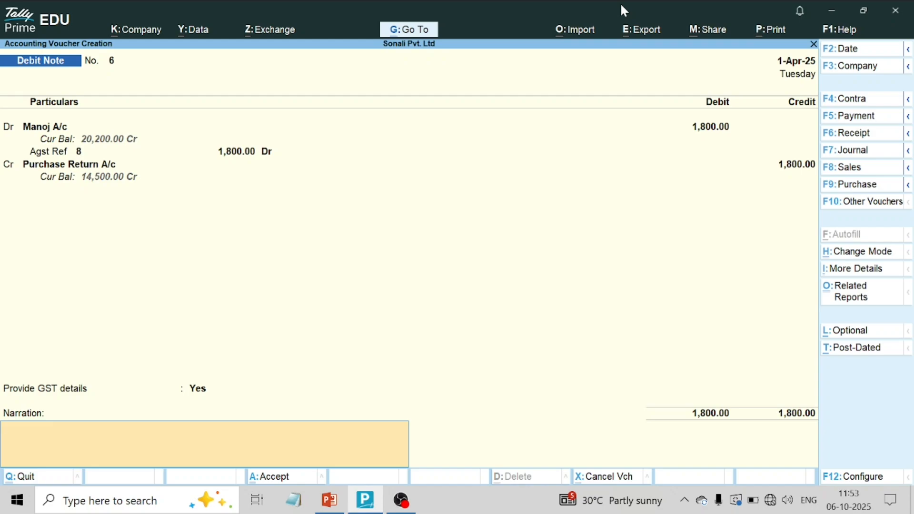
{"action": "type", "text": "Being goods returned"}
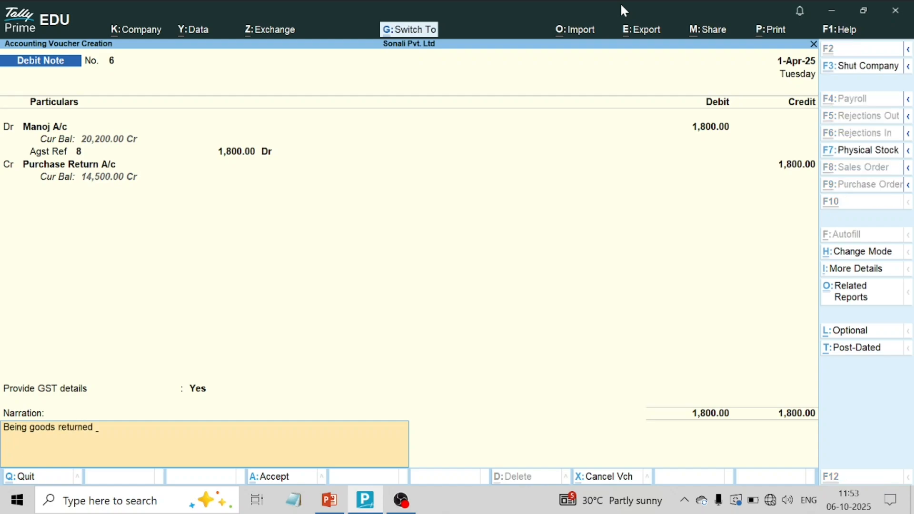
{"action": "key", "text": "ctrl+a"}
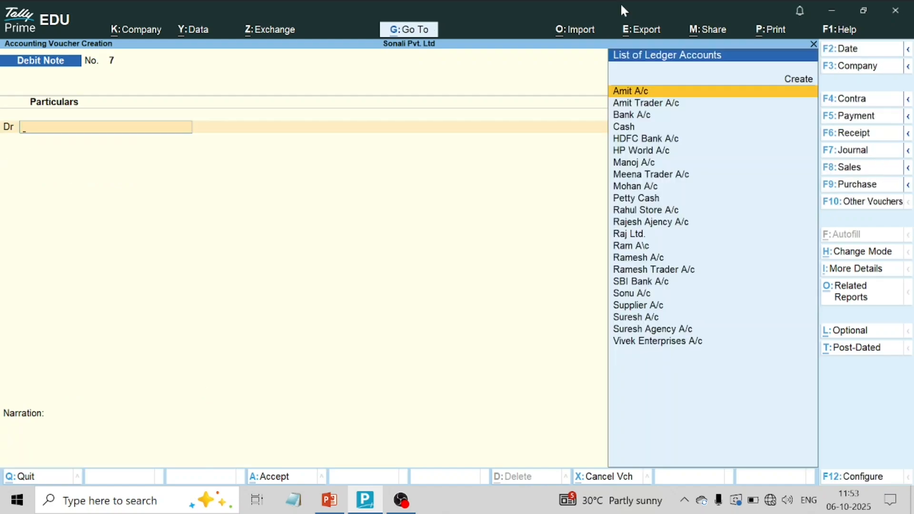
- Check the seventh transaction's debit and credit accounts in the PowerPoint slides, and set Supplier A/c as the debit ledger of debit note 7 in TallyPrime
{"action": "left_click", "coordinate": [330, 499]}
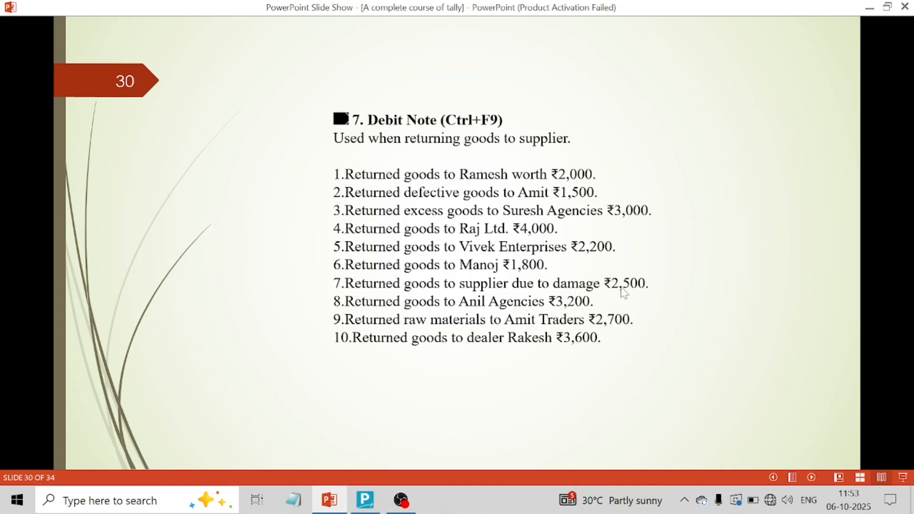
{"action": "left_click", "coordinate": [642, 287]}
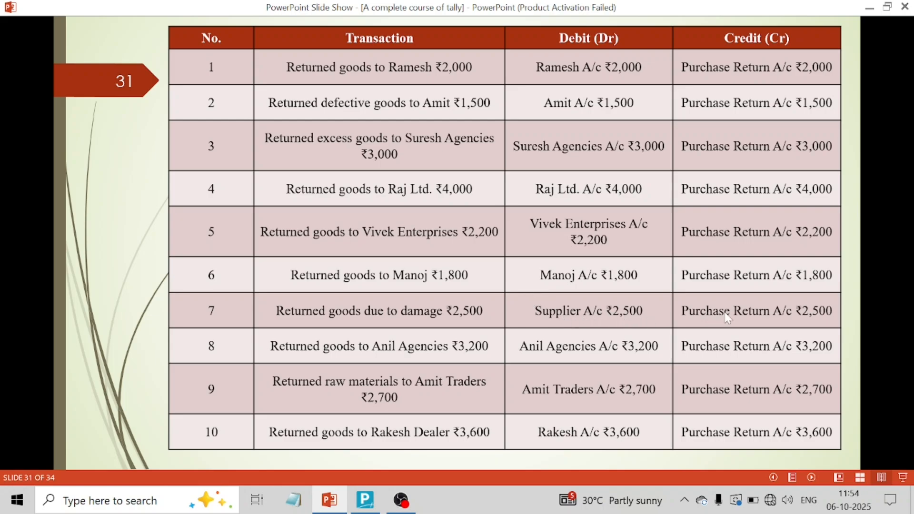
{"action": "left_click", "coordinate": [364, 504]}
{"action": "type", "text": "Su"}
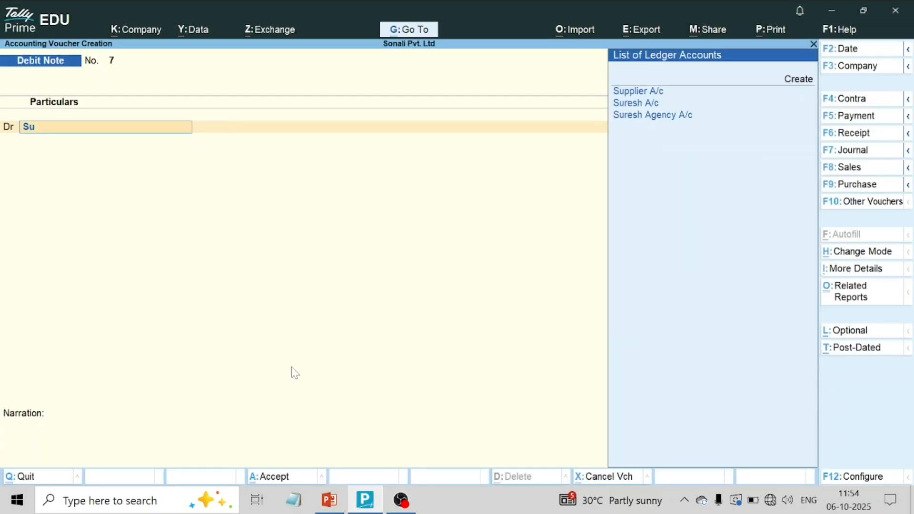
{"action": "key", "text": "Return"}
{"action": "key", "text": "Return"}
- Debit Supplier A/c with 2,500 in debit note 7, recording the bill-wise amount as New Ref 7
{"action": "type", "text": "2500"}
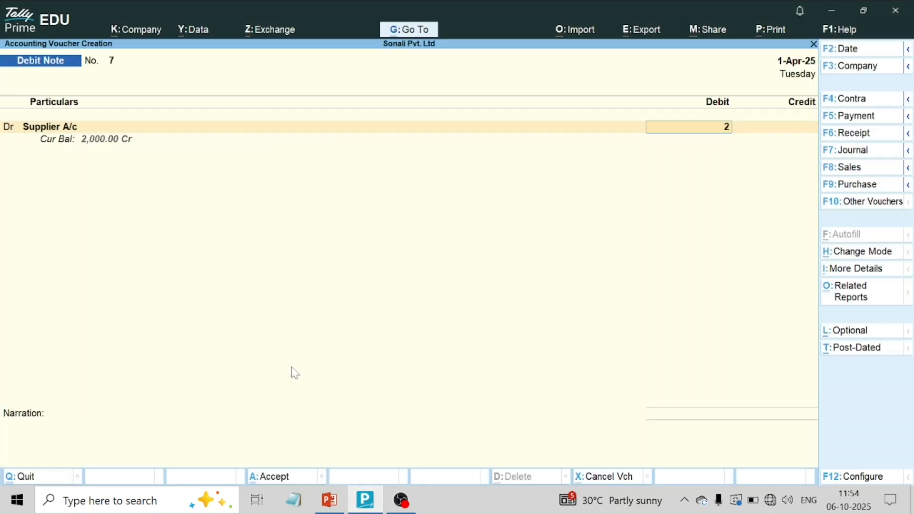
{"action": "key", "text": "Return"}
{"action": "key", "text": "Return"}
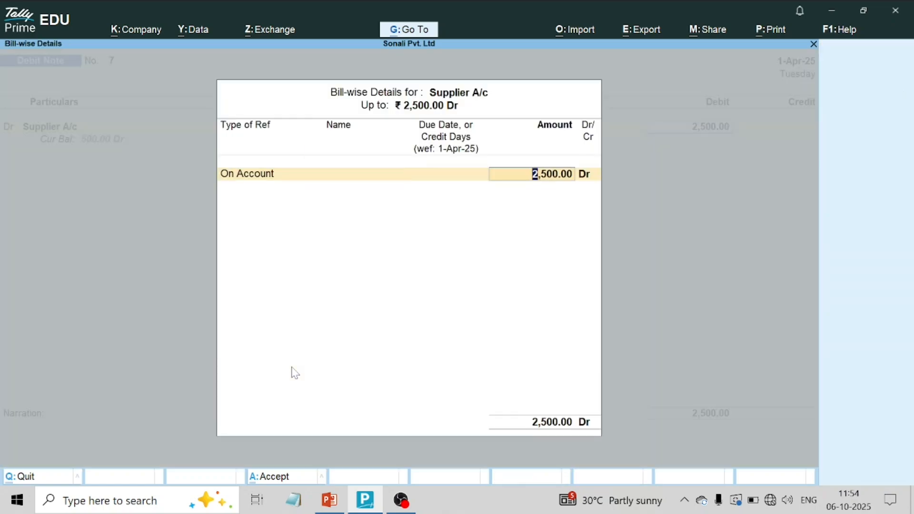
{"action": "key", "text": "BackSpace"}
{"action": "key", "text": "Up"}
{"action": "key", "text": "Up"}
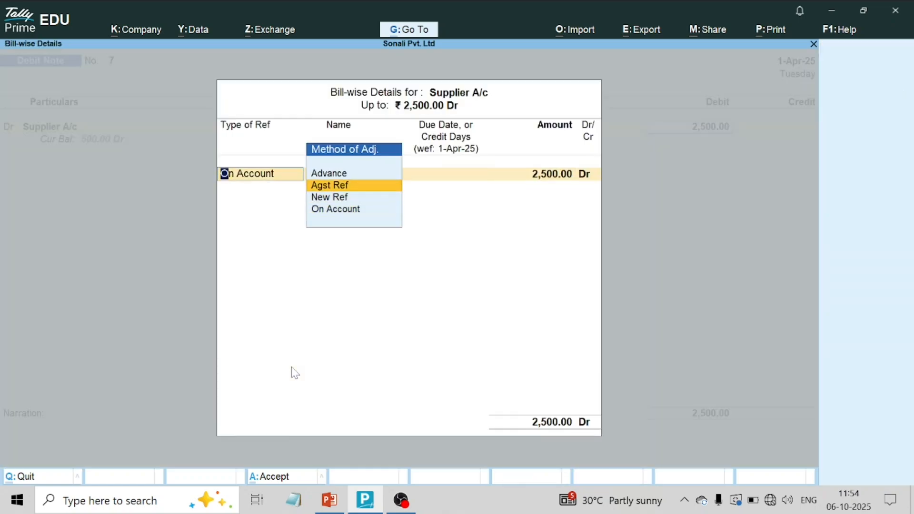
{"action": "key", "text": "Return"}
{"action": "key", "text": "BackSpace"}
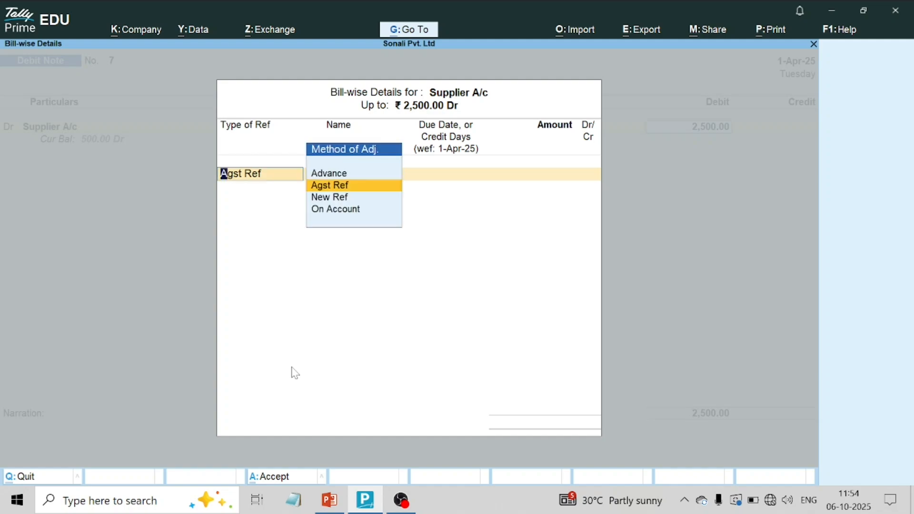
{"action": "key", "text": "Down"}
{"action": "key", "text": "Return"}
{"action": "key", "text": "Return"}
{"action": "key", "text": "Return"}
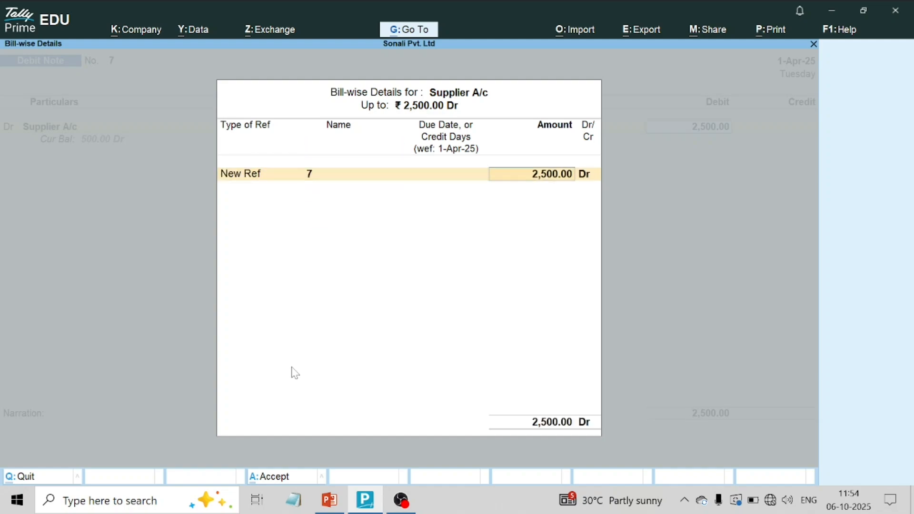
{"action": "key", "text": "Return"}
- Credit Computer A/c with 2,500 in debit note 7, keeping Provide GST details at Yes
{"action": "type", "text": "P"}
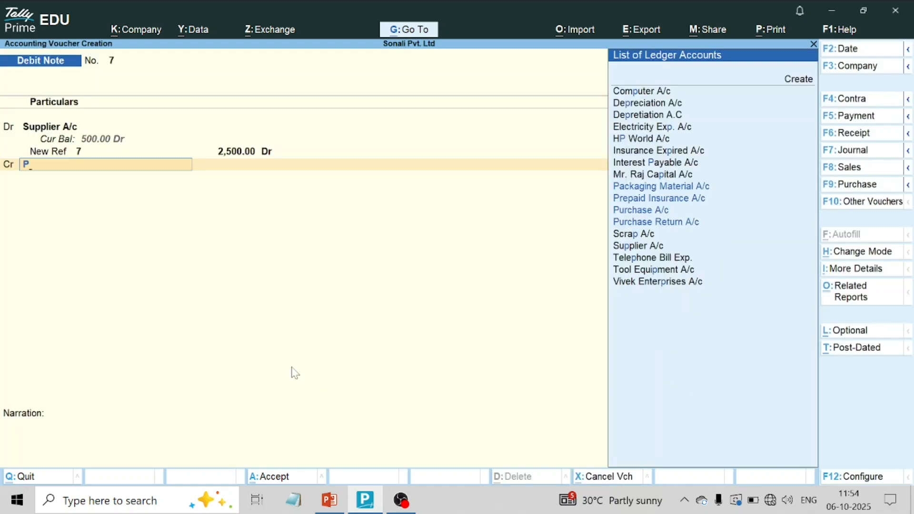
{"action": "type", "text": "u"}
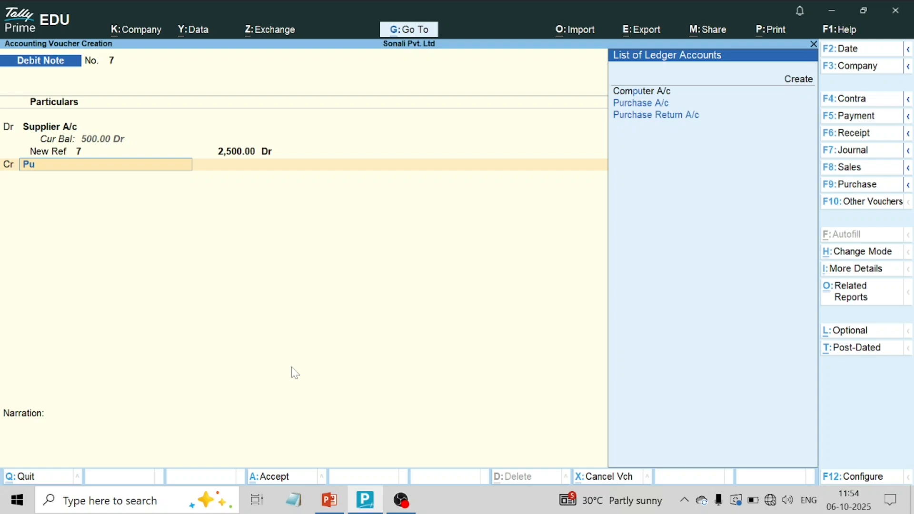
{"action": "key", "text": "Up"}
{"action": "key", "text": "Up"}
{"action": "key", "text": "Up"}
{"action": "key", "text": "Return"}
{"action": "key", "text": "Return"}
{"action": "key", "text": "Return"}
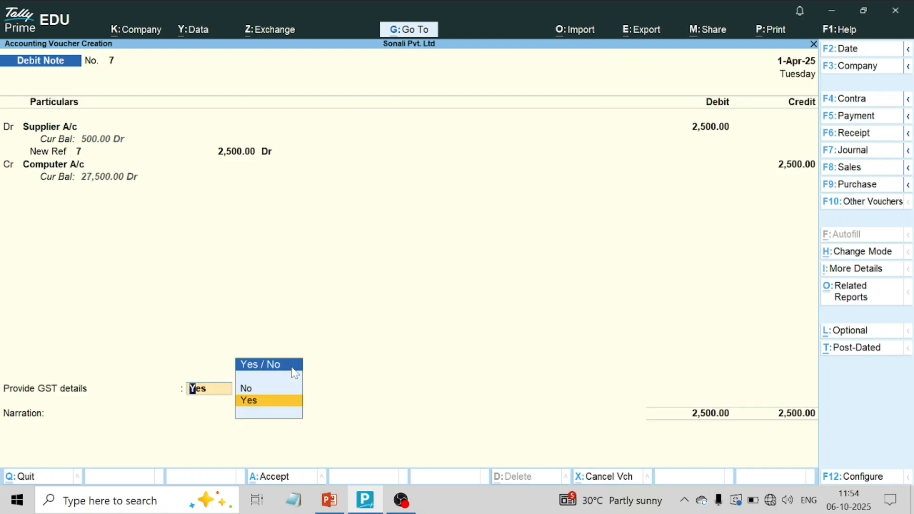
{"action": "key", "text": "Return"}
{"action": "key", "text": "Return"}
- Enter the narration "Being returned goods due to damage" and save debit note 7
{"action": "type", "text": "Being "}
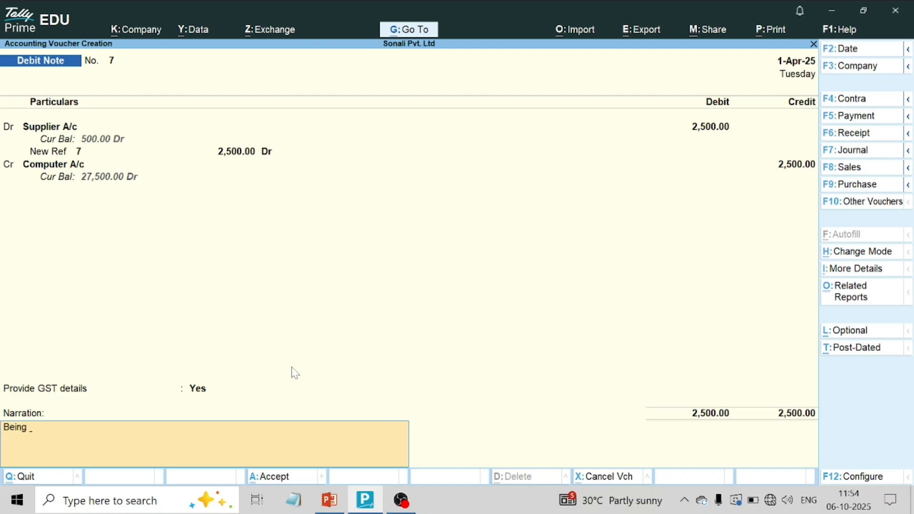
{"action": "type", "text": "returned goods due d"}
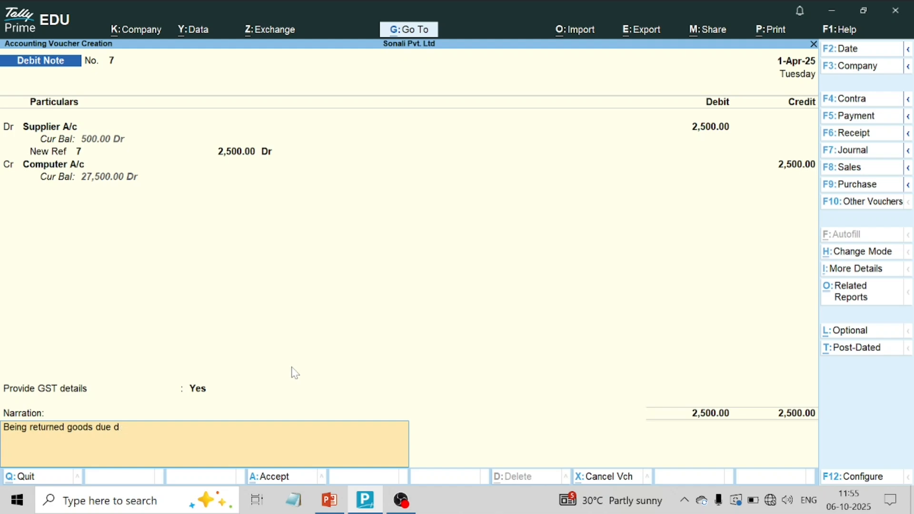
{"action": "key", "text": "BackSpace"}
{"action": "type", "text": "to damage"}
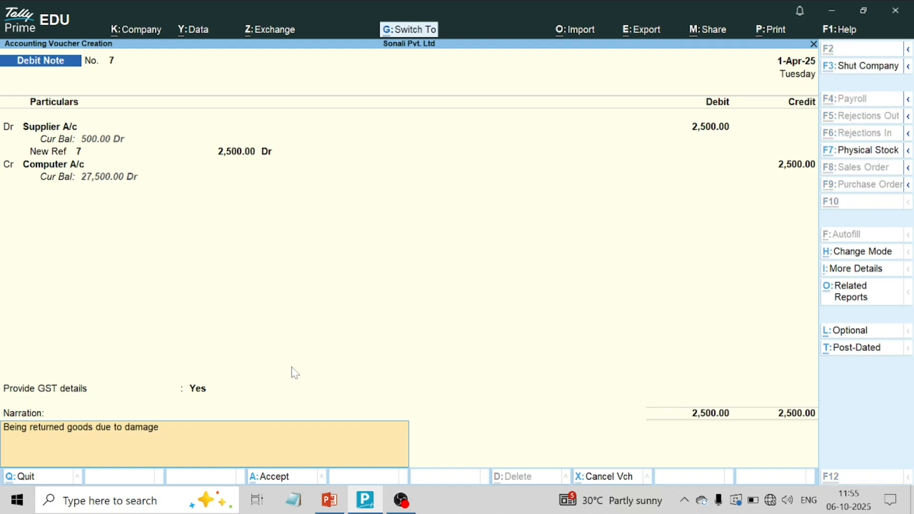
{"action": "key", "text": "ctrl+a"}
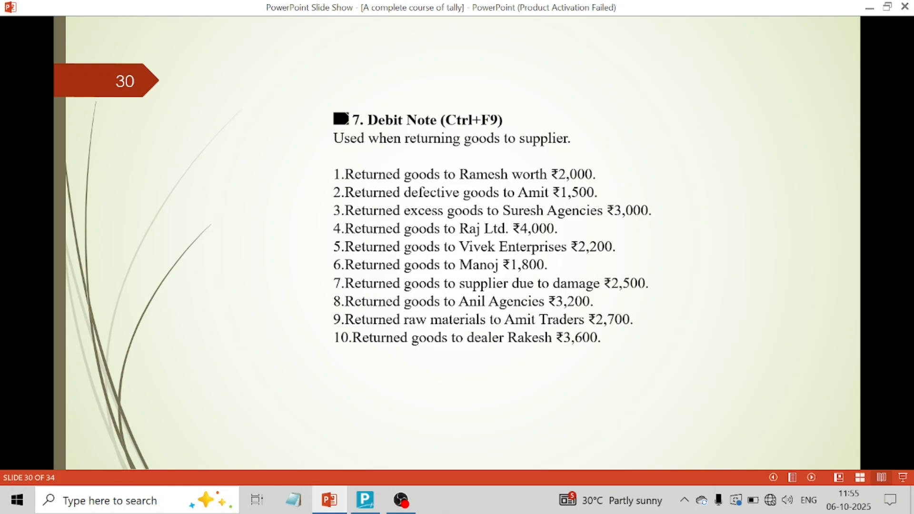
- Check the eighth transaction's accounts in the PowerPoint slides, and create the ledger Anil Agency A/c under Sundry Creditors from debit note 8 in TallyPrime
{"action": "key", "text": "Right"}
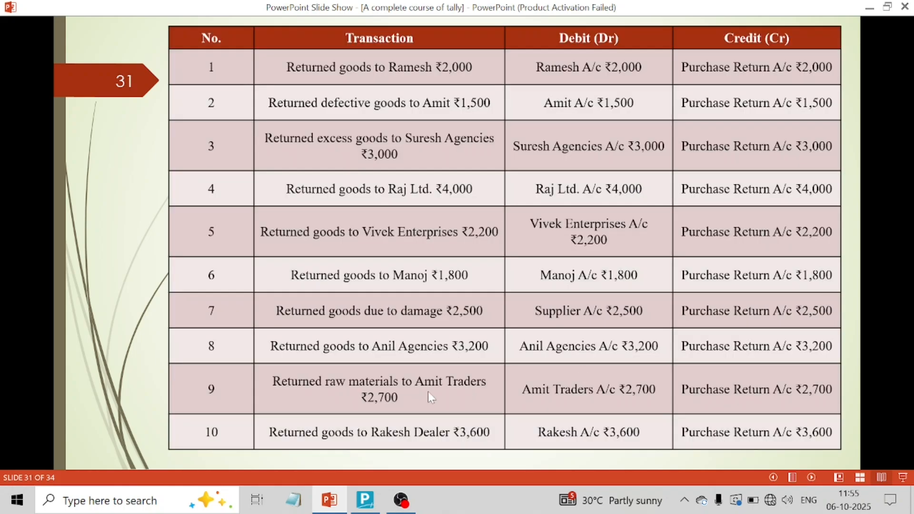
{"action": "left_click", "coordinate": [367, 500]}
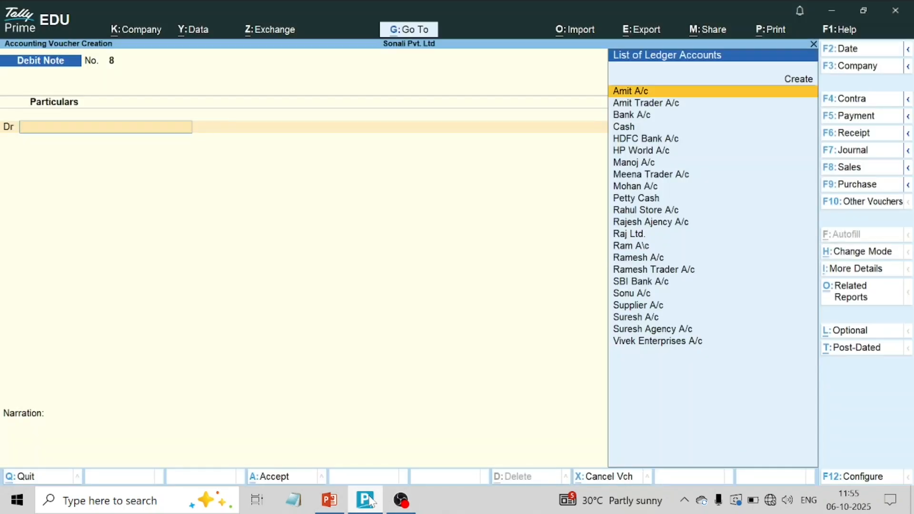
{"action": "type", "text": "An"}
{"action": "key", "text": "BackSpace"}
{"action": "key", "text": "BackSpace"}
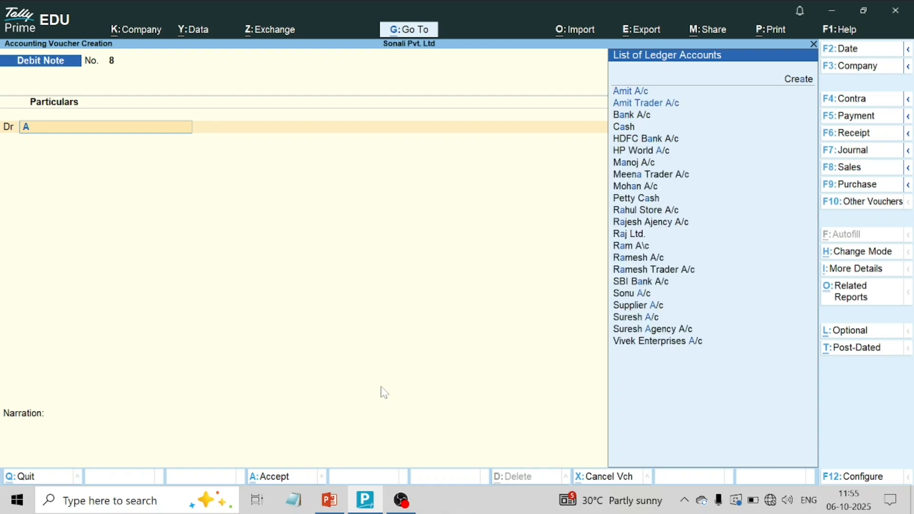
{"action": "key", "text": "alt+c"}
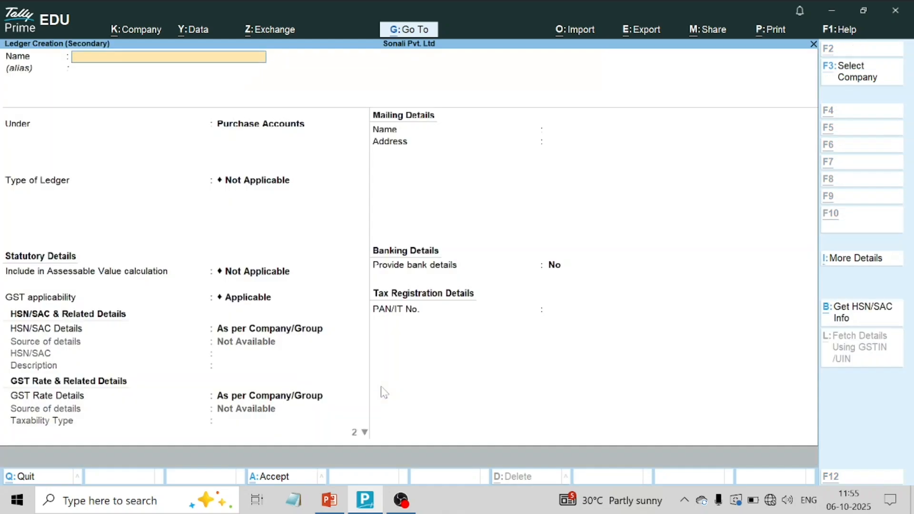
{"action": "type", "text": "Anil Agency A/c"}
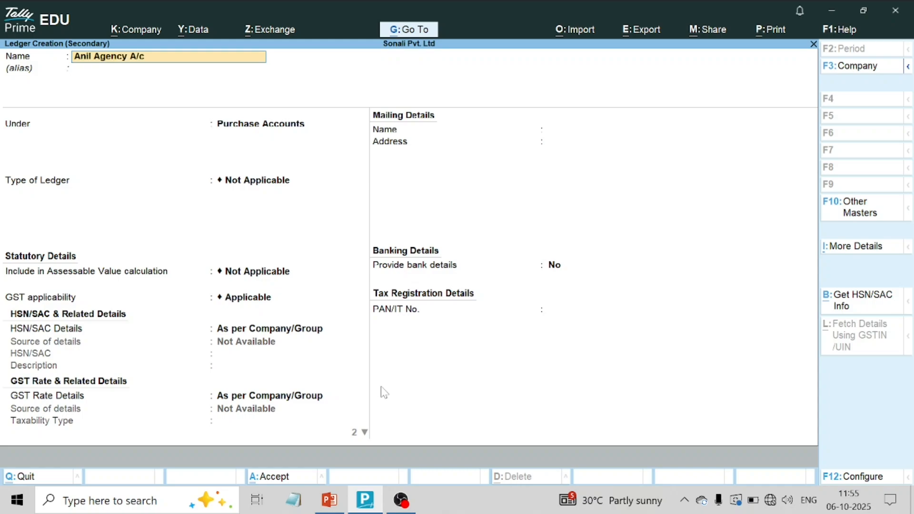
{"action": "key", "text": "Return"}
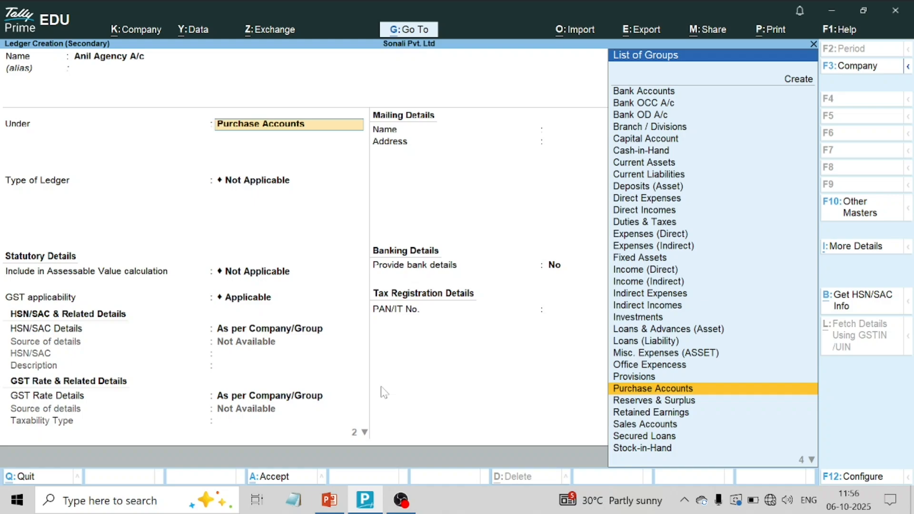
{"action": "type", "text": "Su"}
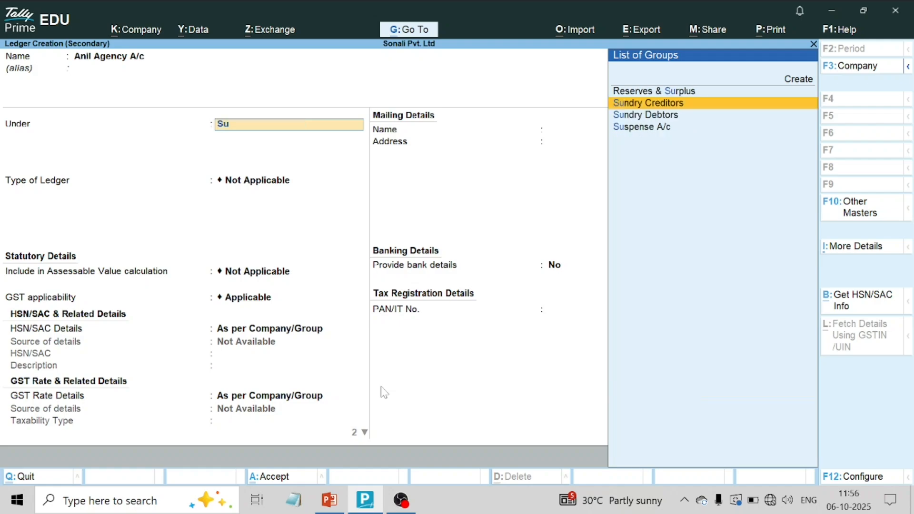
{"action": "key", "text": "Return"}
{"action": "key", "text": "ctrl+a"}
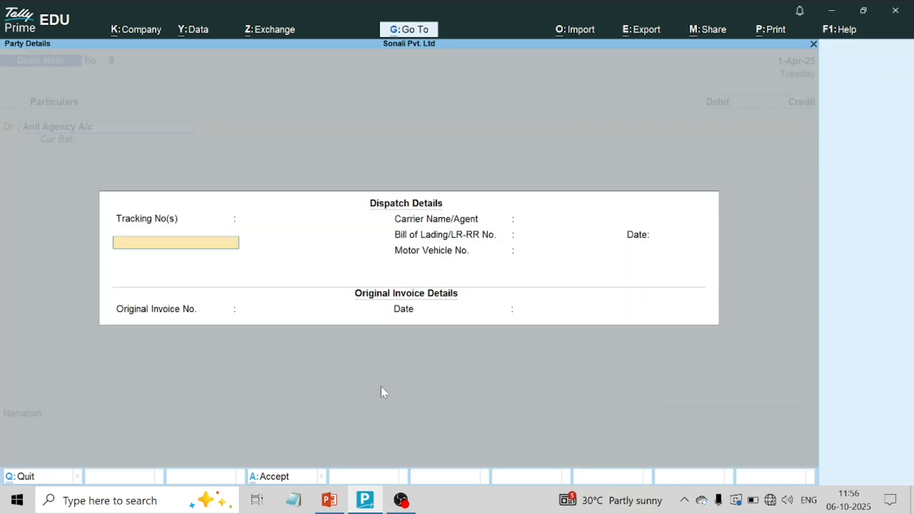
- Leave the dispatch and original invoice details blank and accept the party details for Anil Agency A/c in debit note 8
{"action": "key", "text": "Return"}
{"action": "key", "text": "Return"}
{"action": "key", "text": "Return"}
{"action": "key", "text": "Return"}
{"action": "key", "text": "Return"}
{"action": "key", "text": "Return"}
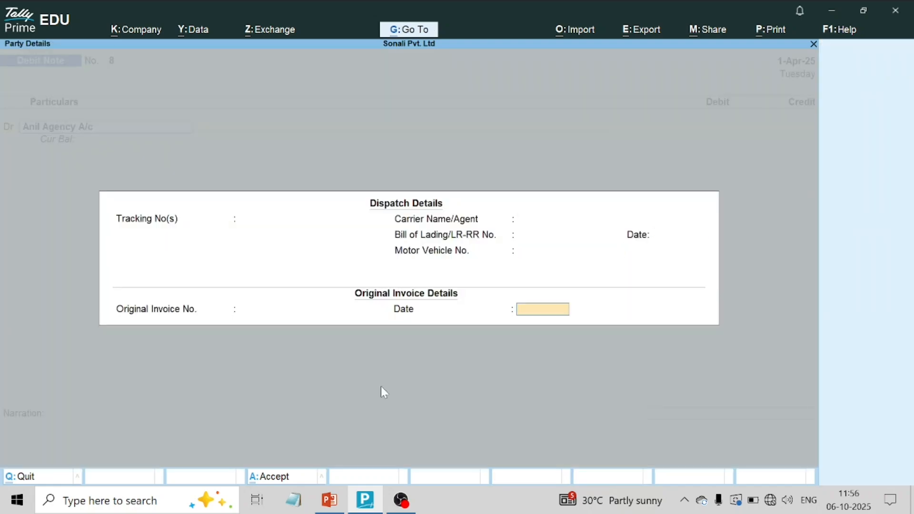
{"action": "key", "text": "Return"}
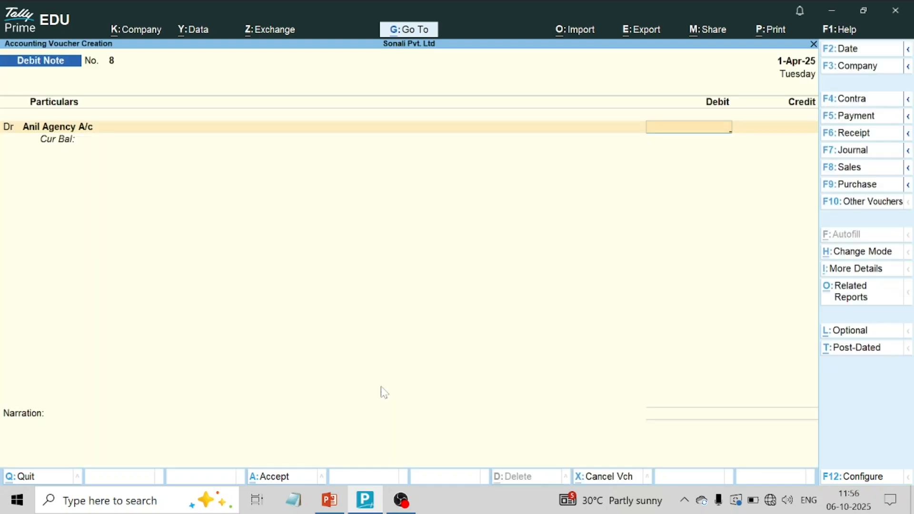
- Check the eighth transaction's amount on the PowerPoint slide, and debit Anil Agency A/c in TallyPrime with 3,200 as On Account
{"action": "left_click", "coordinate": [329, 499]}
{"action": "left_click", "coordinate": [365, 500]}
{"action": "type", "text": "3200"}
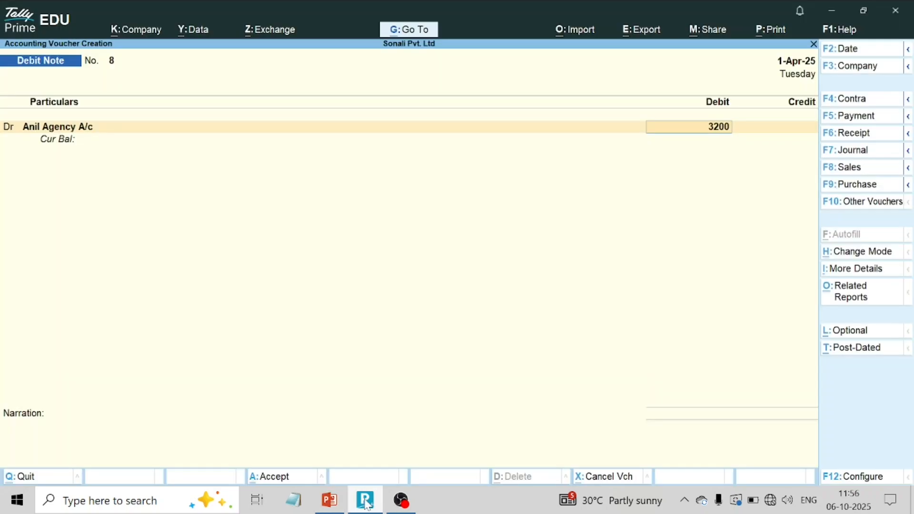
{"action": "key", "text": "Return"}
{"action": "key", "text": "Return"}
{"action": "key", "text": "Return"}
{"action": "key", "text": "Return"}
- Credit Purchase Return A/c with 3,200 in debit note 8, keeping Provide GST details at Yes
{"action": "type", "text": "Pu"}
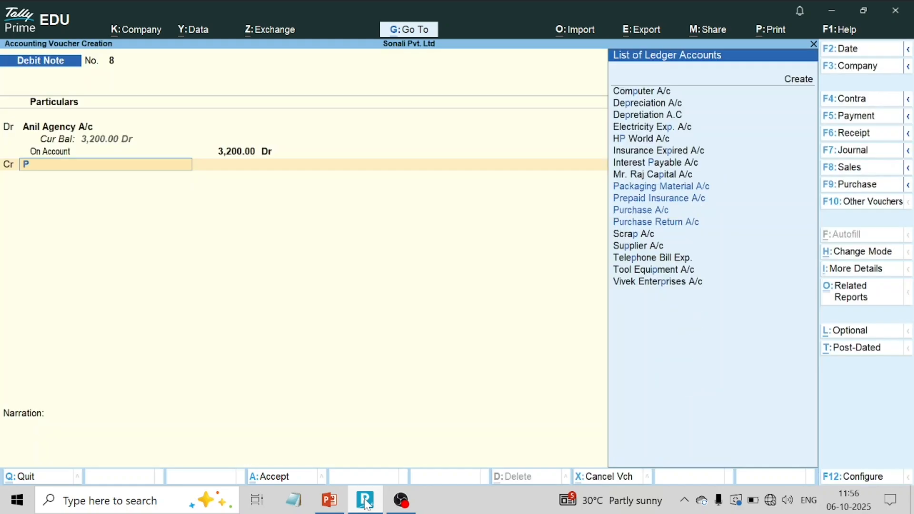
{"action": "key", "text": "Down"}
{"action": "key", "text": "Return"}
{"action": "key", "text": "Return"}
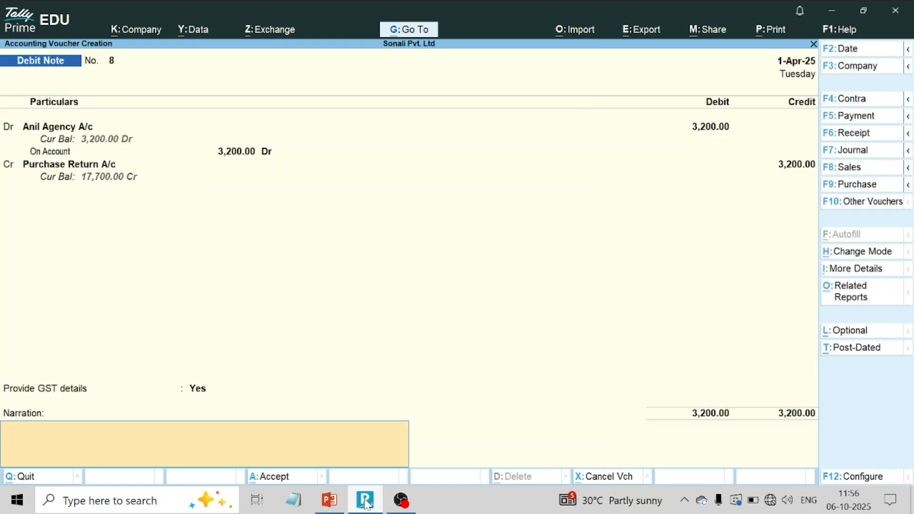
- Enter the narration "Being returned goods" and save debit note 8
{"action": "type", "text": "Being returned goods"}
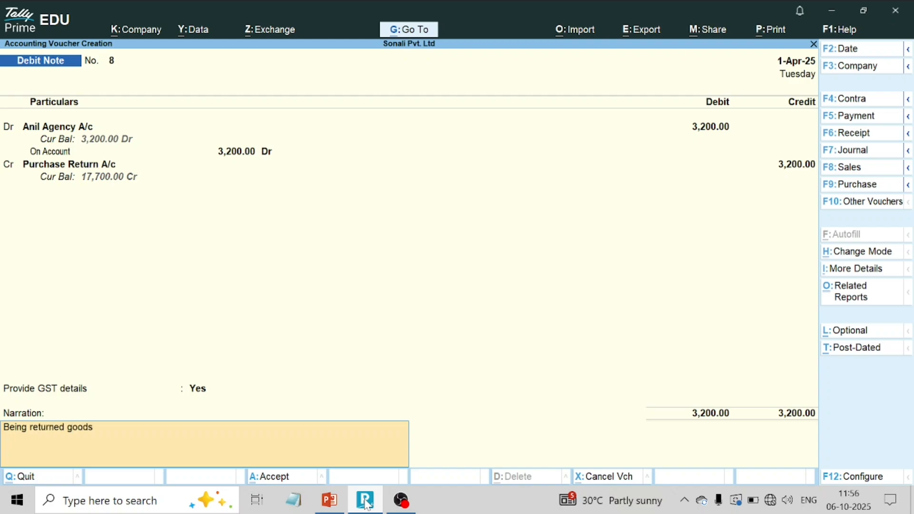
{"action": "key", "text": "ctrl"}
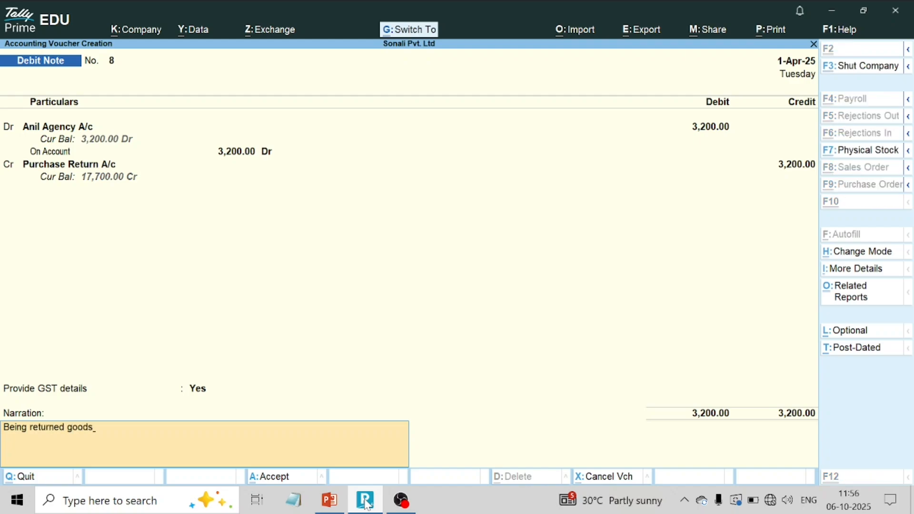
{"action": "key", "text": "ctrl+a"}
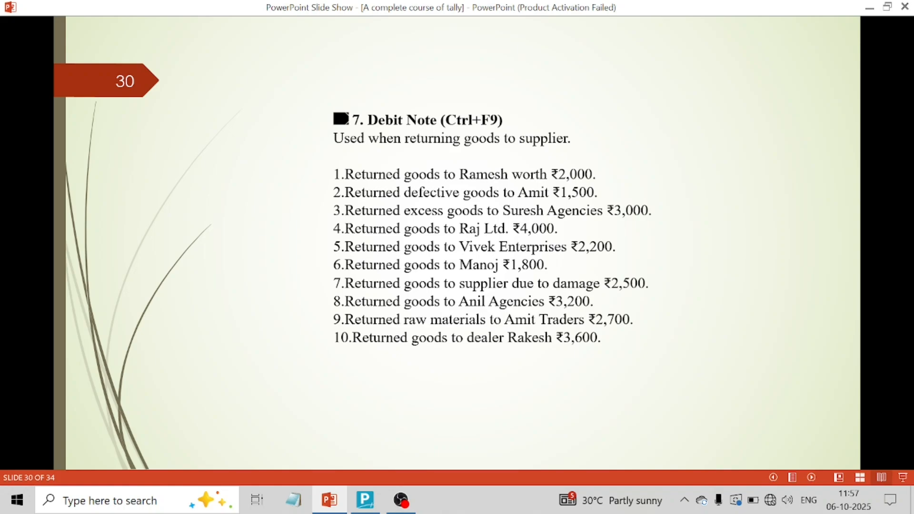
- Check the ninth transaction's accounts in the PowerPoint slides, and set Amit Trader A/c as debit note 9's debit ledger in TallyPrime, keeping its default party details
{"action": "key", "text": "Right"}
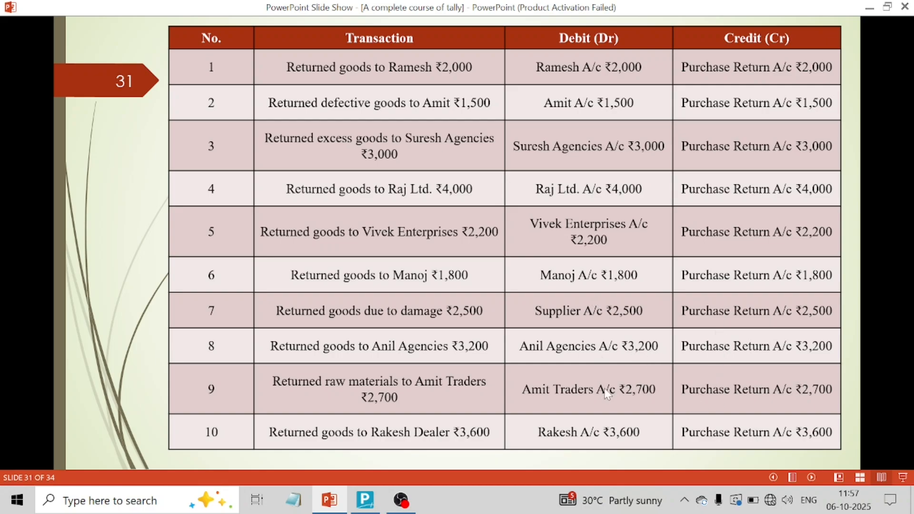
{"action": "left_click", "coordinate": [367, 502]}
{"action": "type", "text": "Ami"}
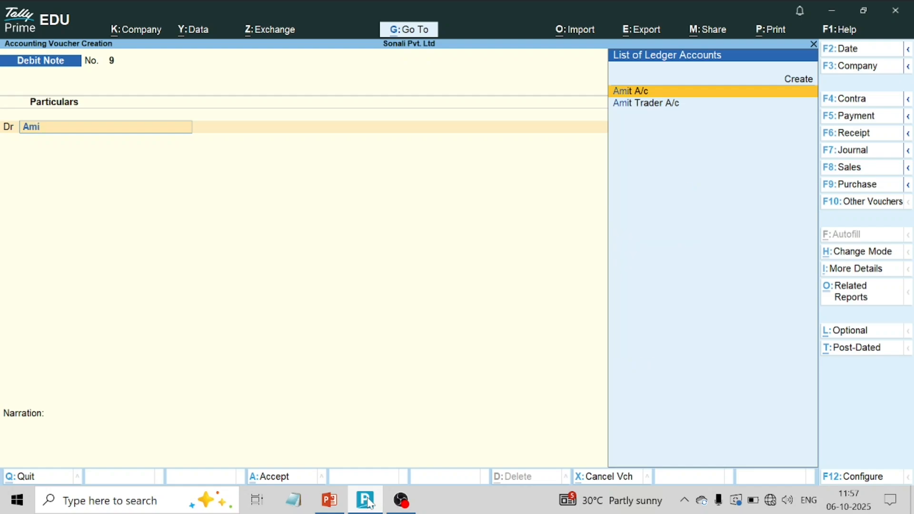
{"action": "key", "text": "Down"}
{"action": "key", "text": "Return"}
{"action": "key", "text": "Return"}
{"action": "key", "text": "Return"}
{"action": "key", "text": "Return"}
{"action": "key", "text": "Return"}
{"action": "key", "text": "Return"}
{"action": "key", "text": "Return"}
{"action": "key", "text": "Return"}
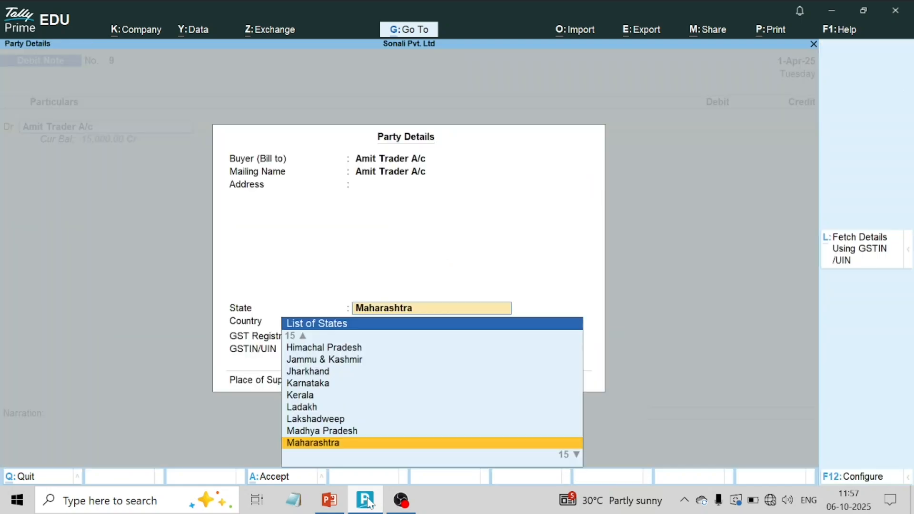
{"action": "key", "text": "Return"}
{"action": "key", "text": "Return"}
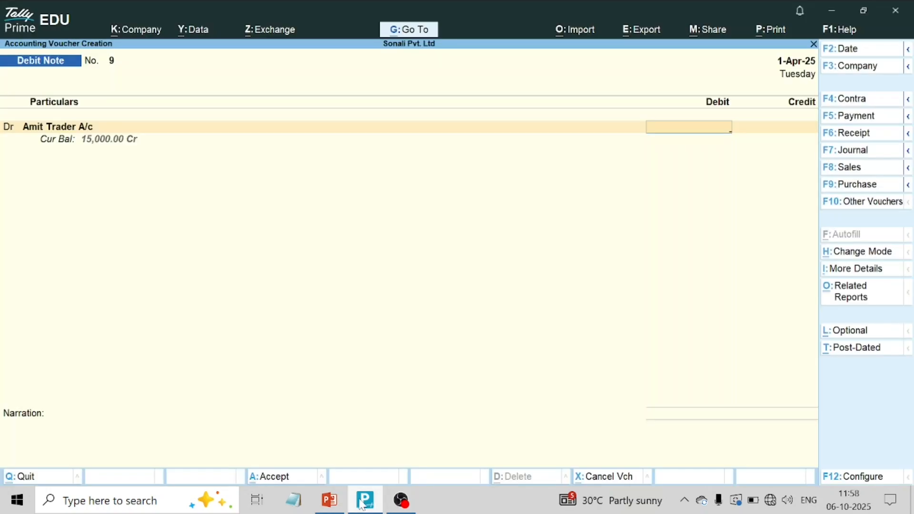
- Debit Amit Trader A/c with 2,700 in debit note 9, allocating the amount as Agst Ref to pending bill 3
{"action": "type", "text": "2700"}
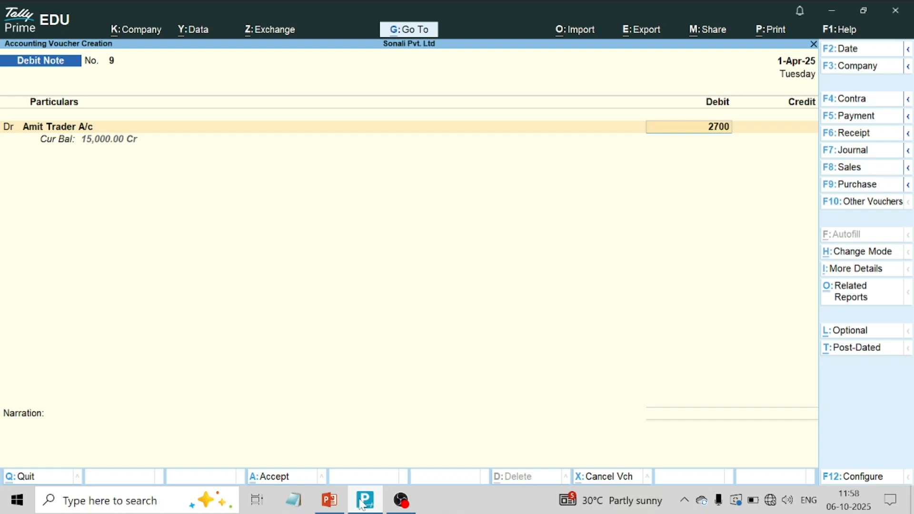
{"action": "key", "text": "Return"}
{"action": "key", "text": "Return"}
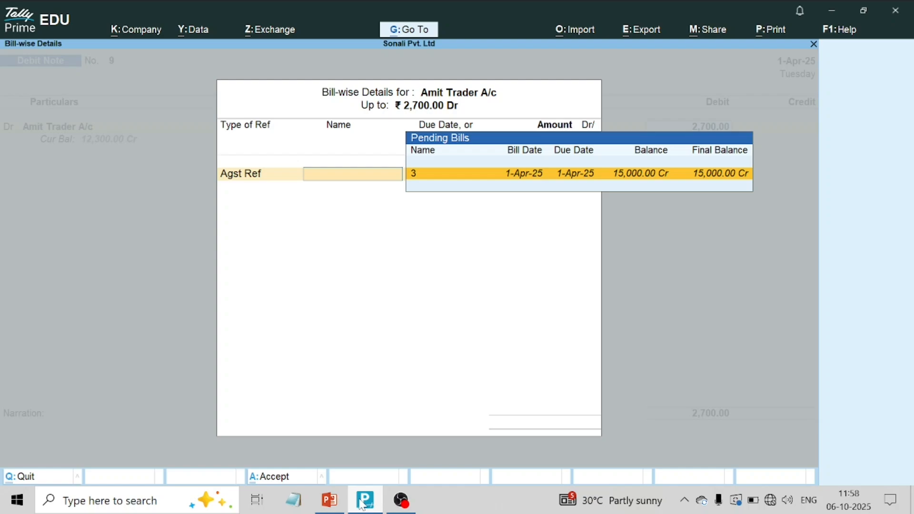
{"action": "key", "text": "Return"}
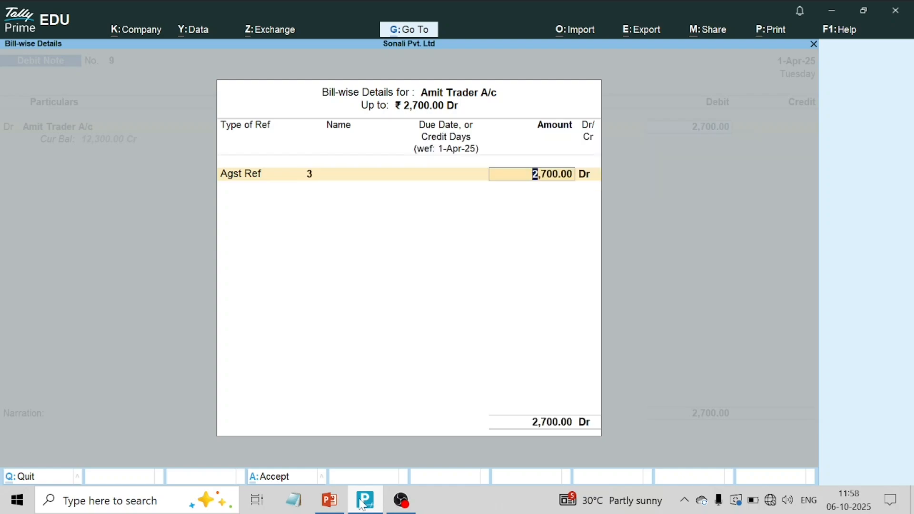
{"action": "key", "text": "Return"}
{"action": "key", "text": "Return"}
- Credit Purchase Return A/c with 2,700 in debit note 9, leaving its inventory allocations blank
{"action": "type", "text": "P"}
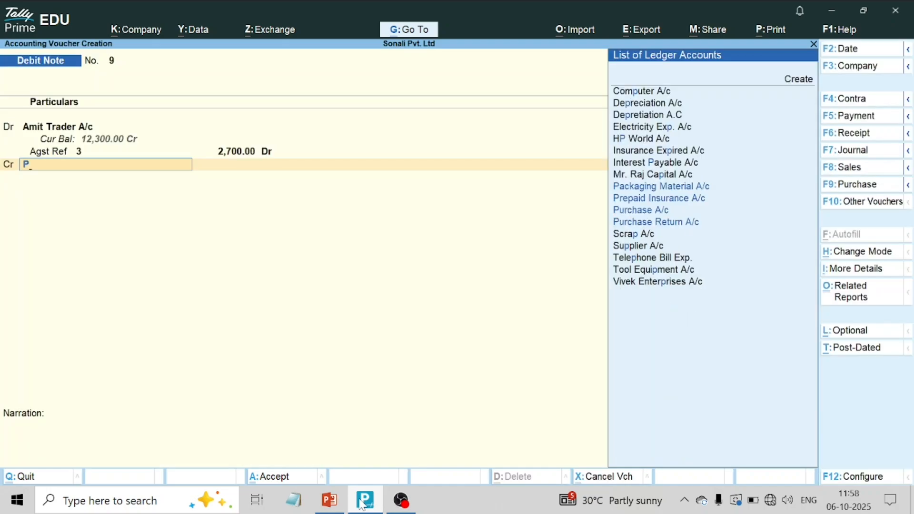
{"action": "type", "text": "u"}
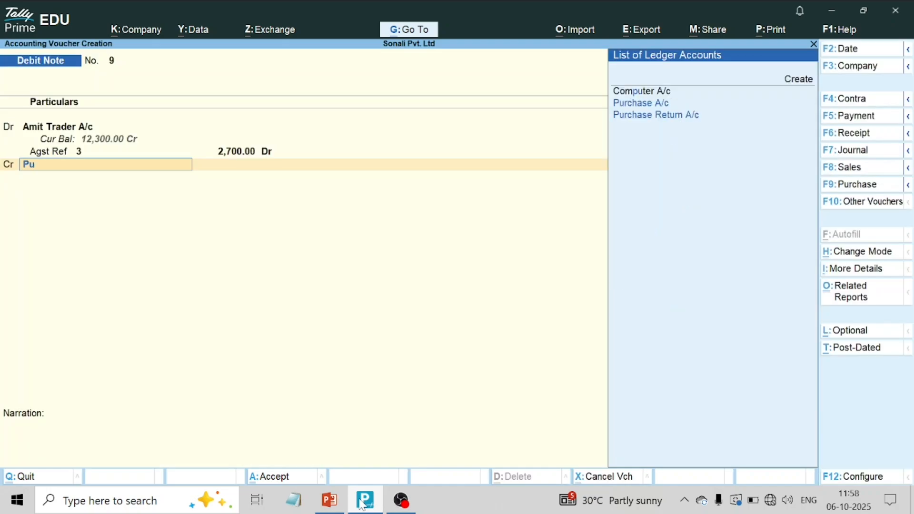
{"action": "key", "text": "Down"}
{"action": "key", "text": "Return"}
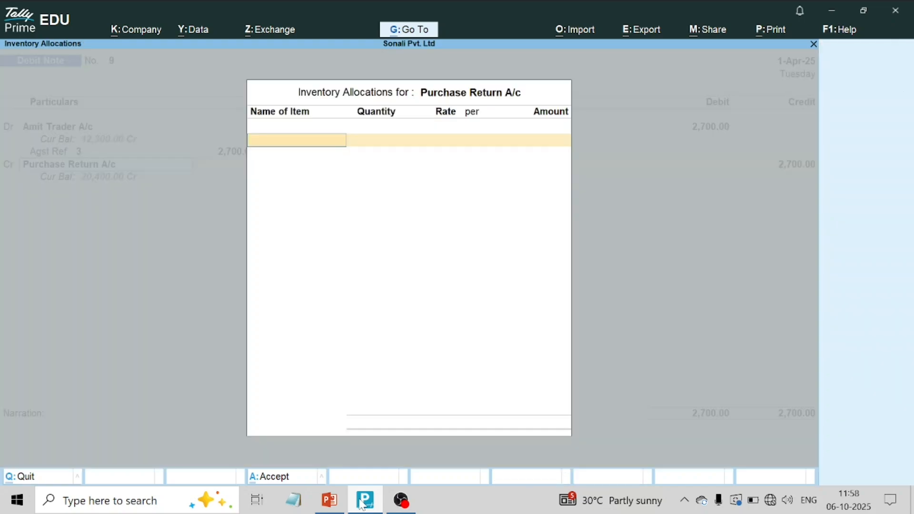
{"action": "key", "text": "Return"}
{"action": "key", "text": "Return"}
- Keep Provide GST details at Yes with default additional details, enter the narration "Being goods returned", and save debit note 9
{"action": "key", "text": "Return"}
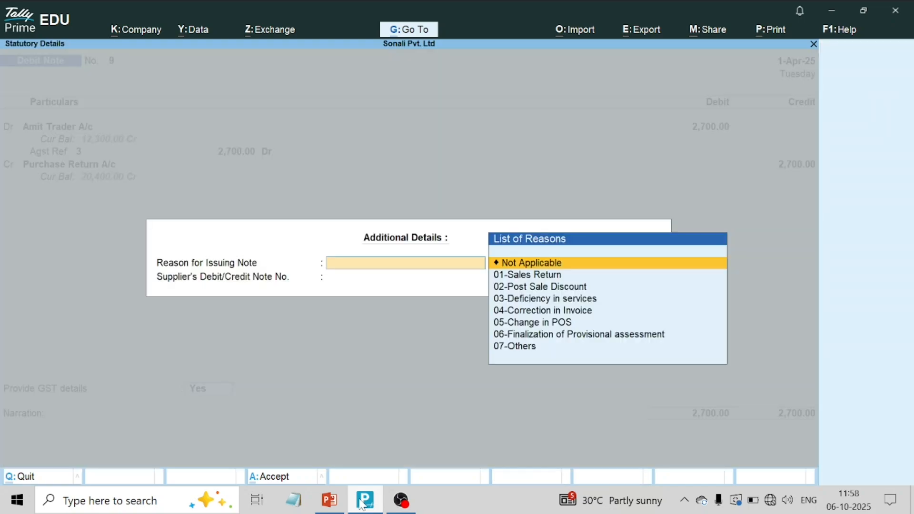
{"action": "key", "text": "Return"}
{"action": "key", "text": "Return"}
{"action": "type", "text": "Being goods returned"}
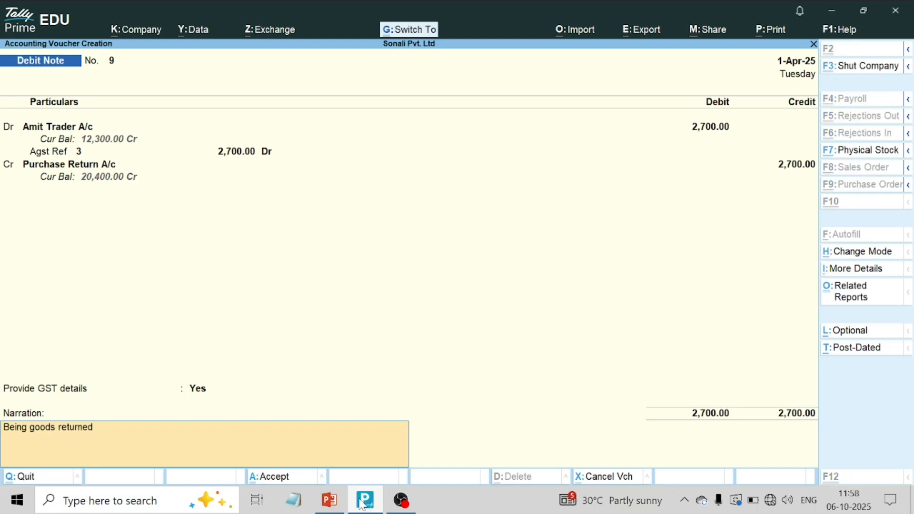
{"action": "key", "text": "ctrl+a"}
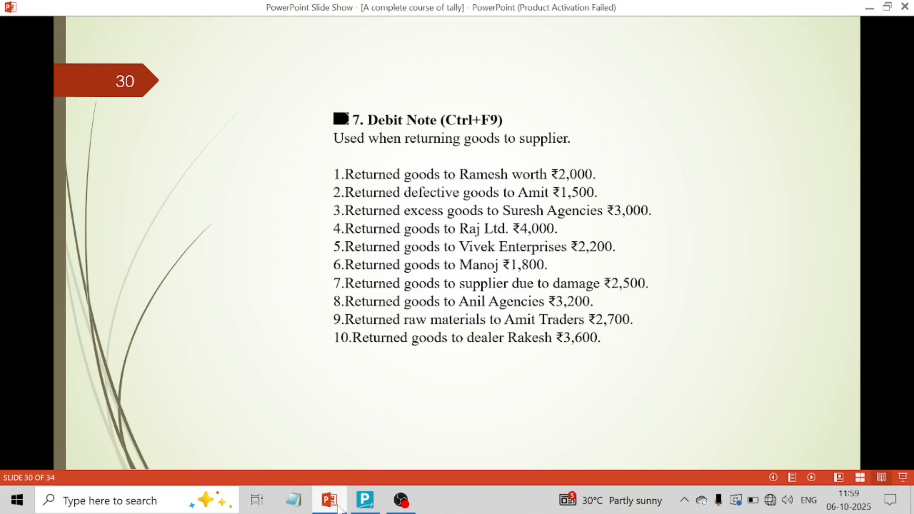
- Check the tenth transaction's accounts in the PowerPoint slides, and look for the dealer's ledger in TallyPrime's ledger list for debit note 10
{"action": "mouse_move", "coordinate": [368, 503]}
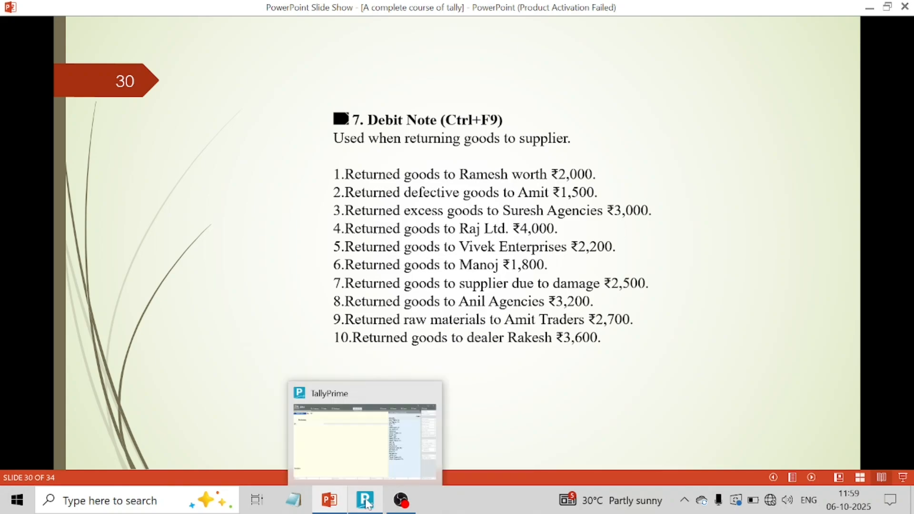
{"action": "left_click", "coordinate": [528, 398]}
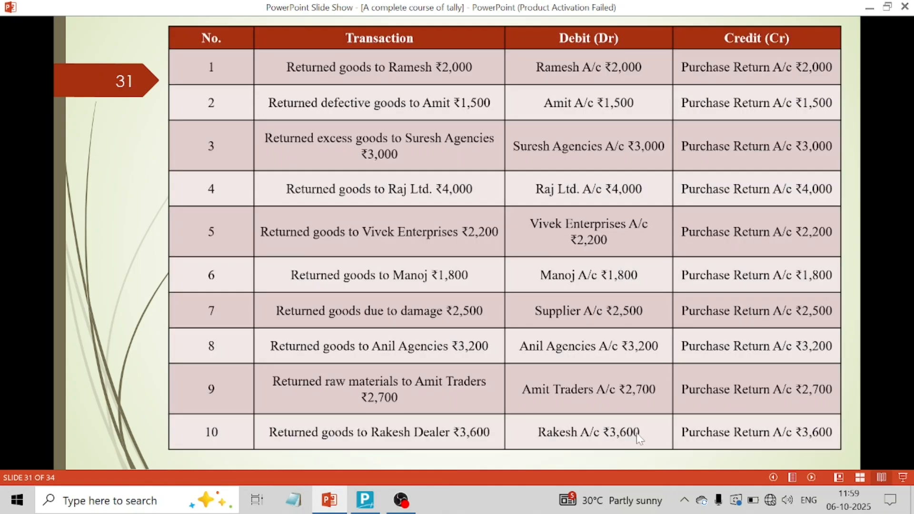
{"action": "left_click", "coordinate": [366, 500]}
{"action": "key", "text": "Down"}
{"action": "key", "text": "Down"}
{"action": "key", "text": "Down"}
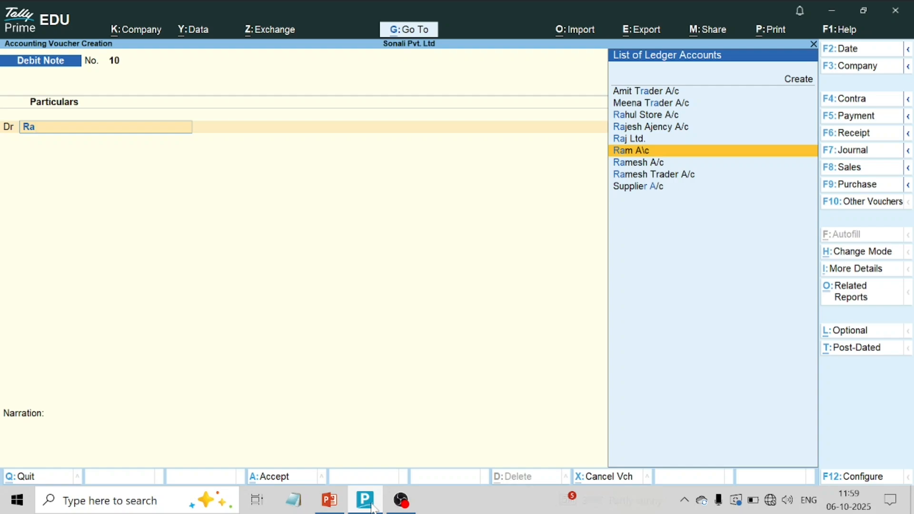
- Create a ledger with the dealer's name followed by "A/c" under Sundry Creditors, and save it
{"action": "key", "text": "BackSpace"}
{"action": "key", "text": "BackSpace"}
{"action": "key", "text": "alt+c"}
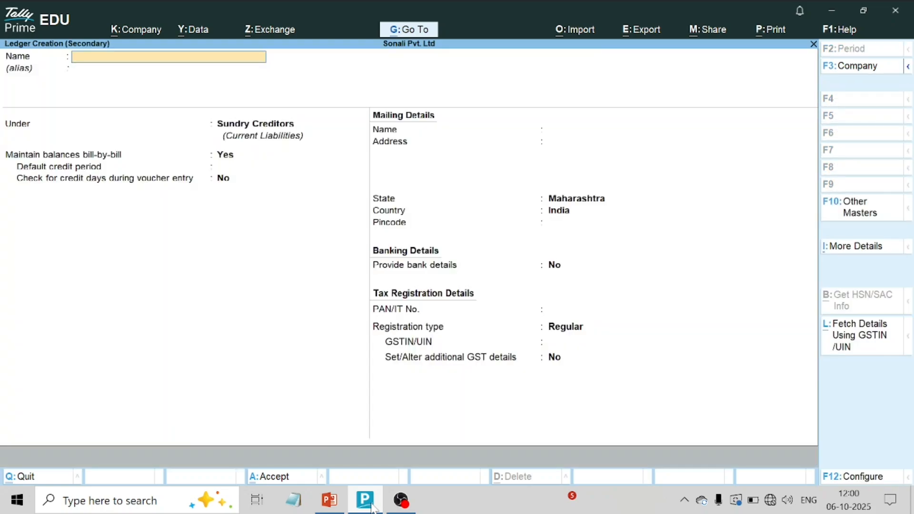
{"action": "type", "text": "Rakesh"}
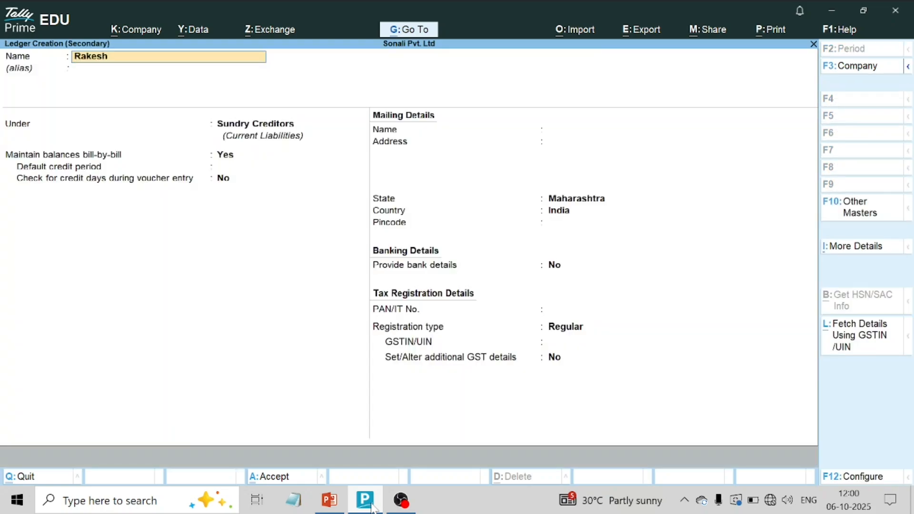
{"action": "type", "text": " a/c"}
{"action": "key", "text": "Return"}
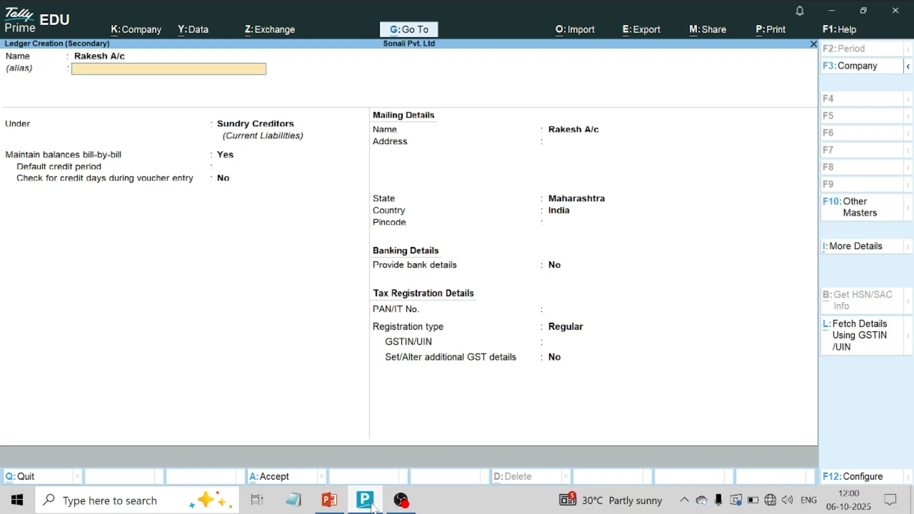
{"action": "key", "text": "Return"}
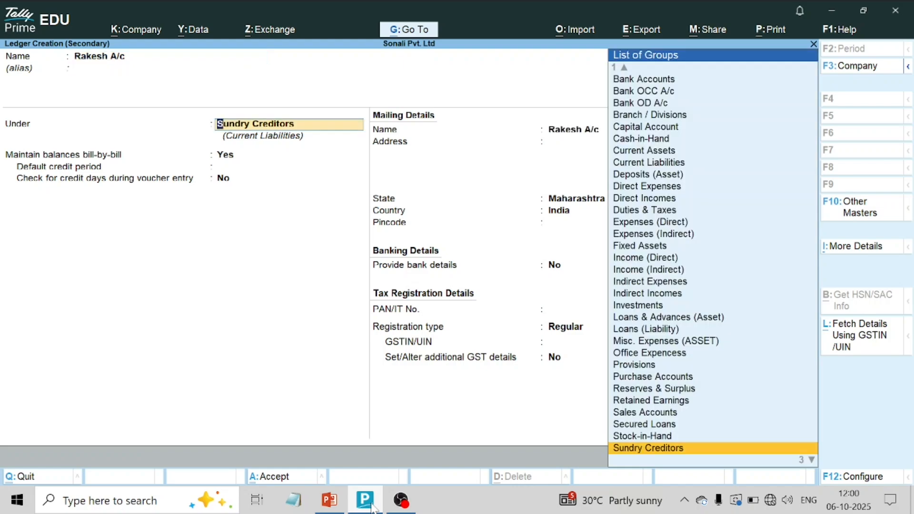
{"action": "key", "text": "ctrl+a"}
- Set the new dealer ledger as debit note 10's debit account, keeping the default dispatch and party details
{"action": "key", "text": "Return"}
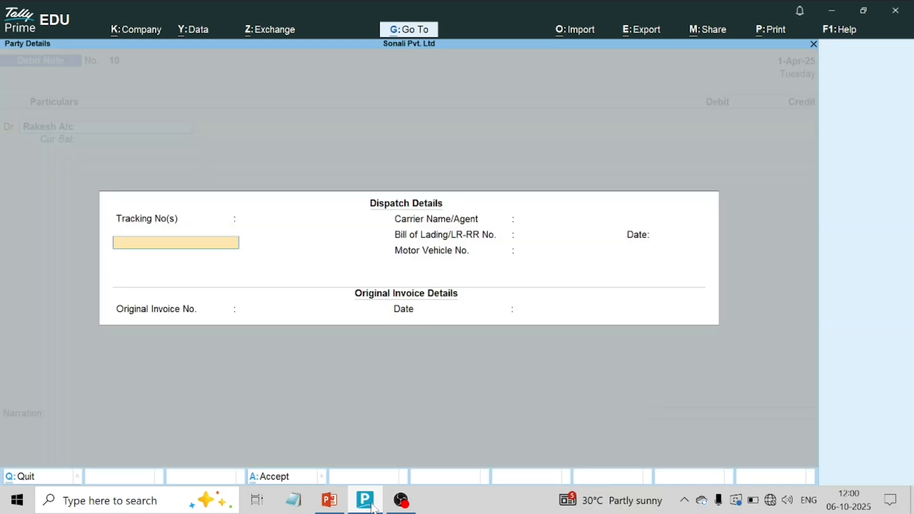
{"action": "key", "text": "Return"}
{"action": "key", "text": "ctrl+a"}
{"action": "key", "text": "ctrl+a"}
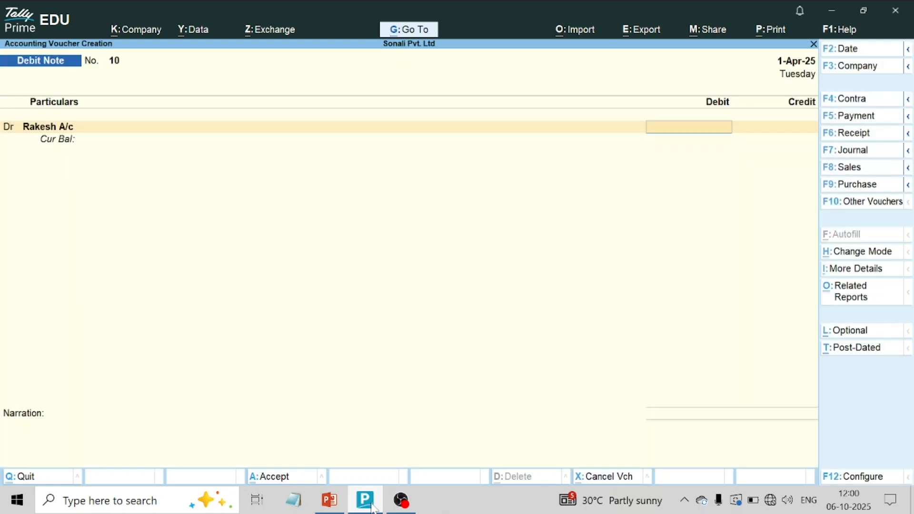
- Check the tenth transaction's amount on the PowerPoint slide, and debit the dealer's ledger in TallyPrime with 3,600 as On Account
{"action": "left_click", "coordinate": [339, 507]}
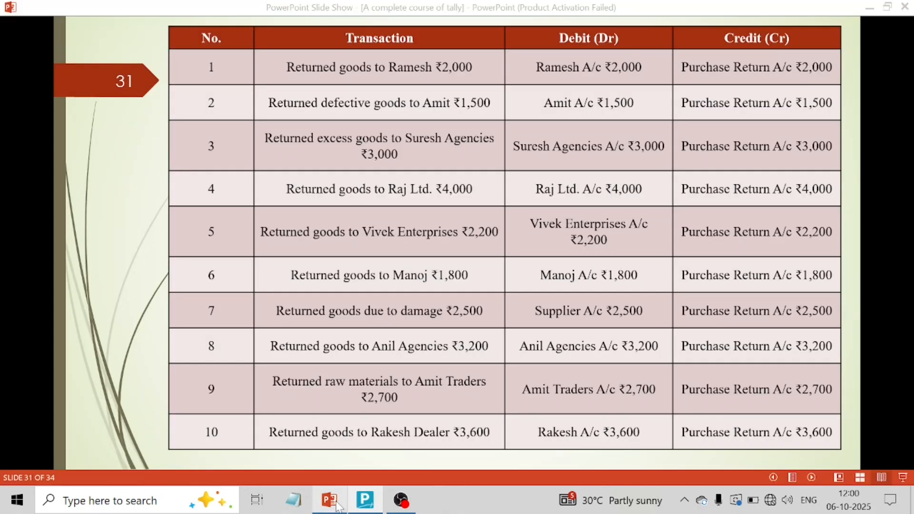
{"action": "left_click", "coordinate": [360, 504]}
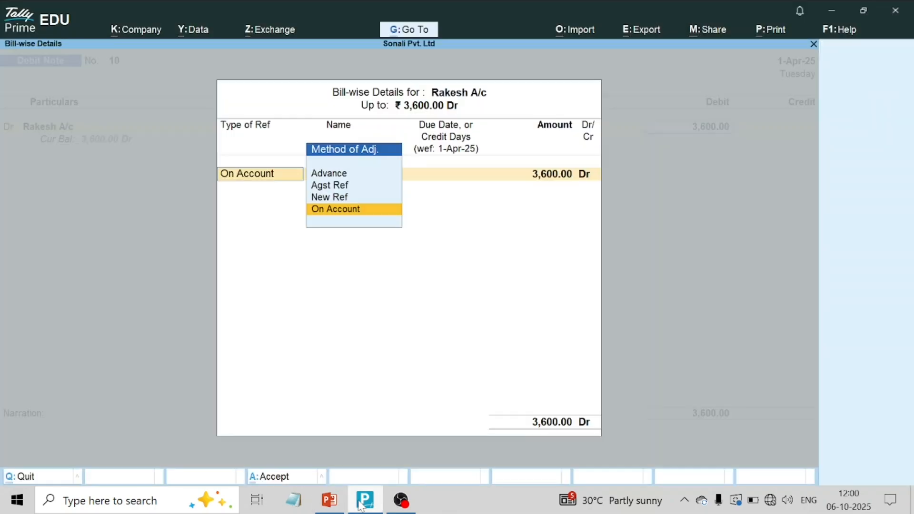
{"action": "key", "text": "ctrl+a"}
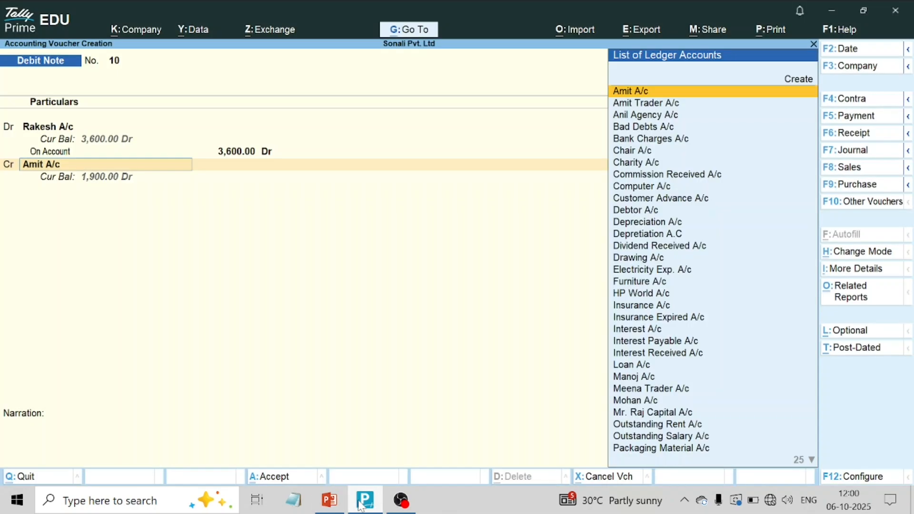
- Credit Purchase Return A/c with 3,600 in debit note 10, keeping Provide GST details at Yes and the reason Not Applicable
{"action": "type", "text": "Pur"}
{"action": "key", "text": "Down"}
{"action": "key", "text": "Return"}
{"action": "key", "text": "Return"}
{"action": "key", "text": "Return"}
{"action": "key", "text": "Return"}
{"action": "key", "text": "Return"}
{"action": "key", "text": "Return"}
{"action": "key", "text": "Return"}
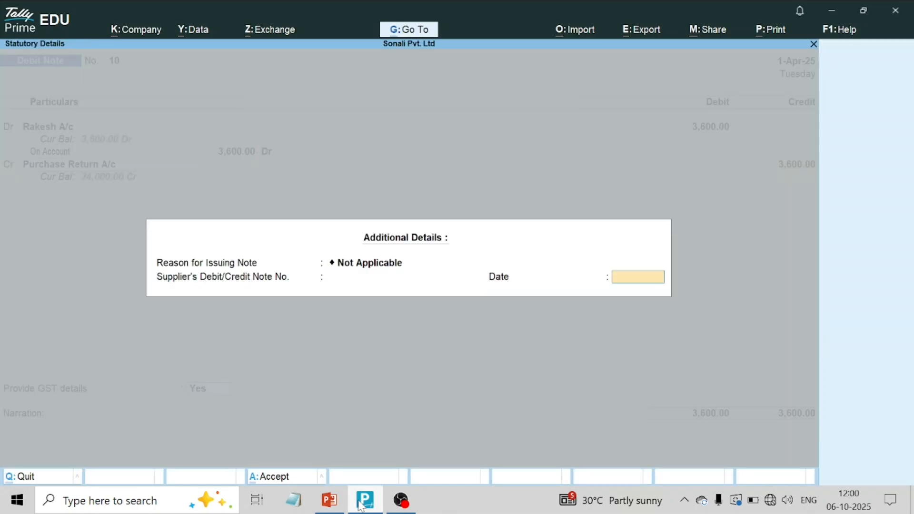
- Enter a narration stating that goods were returned to the named dealer and save debit note 10, checking the PowerPoint transaction list
{"action": "type", "text": "Being "}
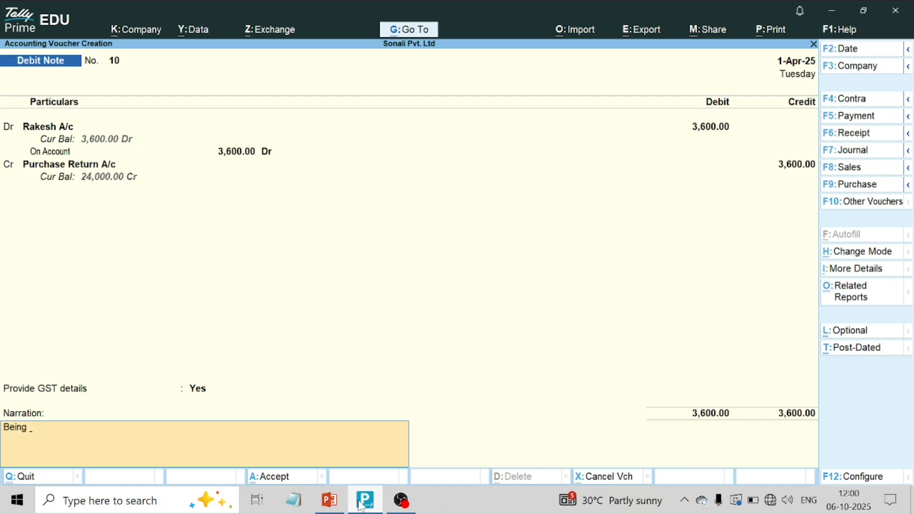
{"action": "type", "text": "returned goods to dealer rakesh"}
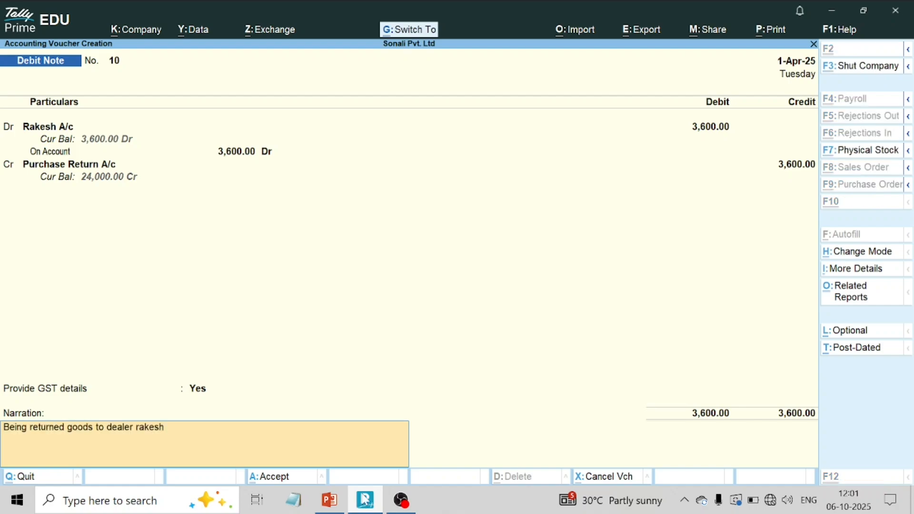
{"action": "key", "text": "alt+Tab"}
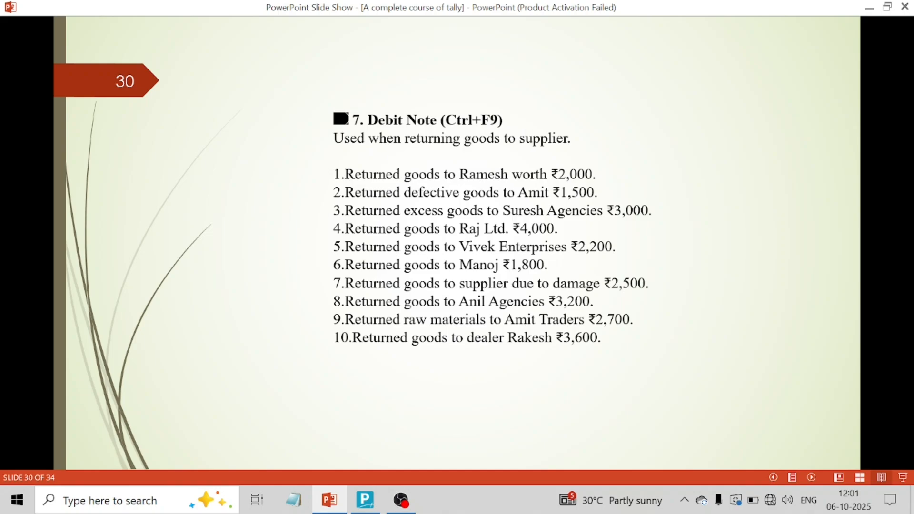
{"action": "left_click", "coordinate": [365, 499]}
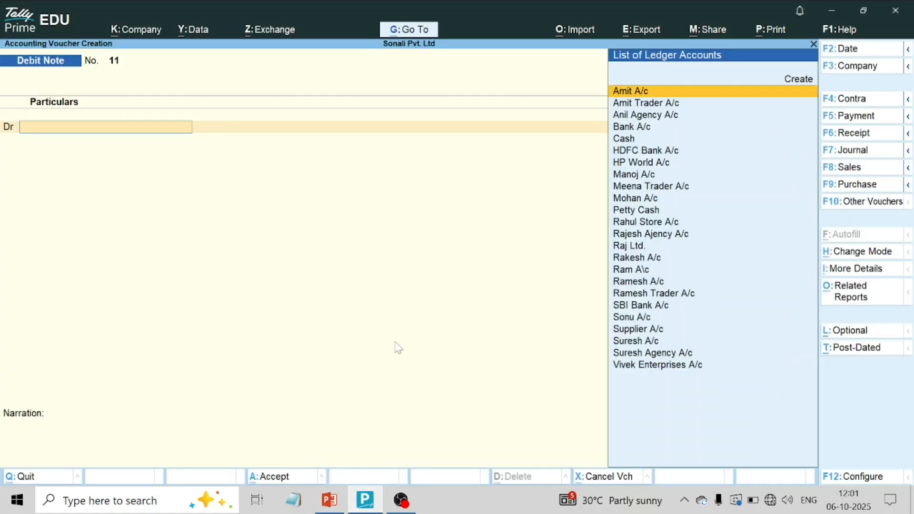
- Leave voucher entry in TallyPrime and review the Debit Note vouchers in the Day Book for 1-Apr-25
{"action": "key", "text": "Escape"}
{"action": "key", "text": "Down"}
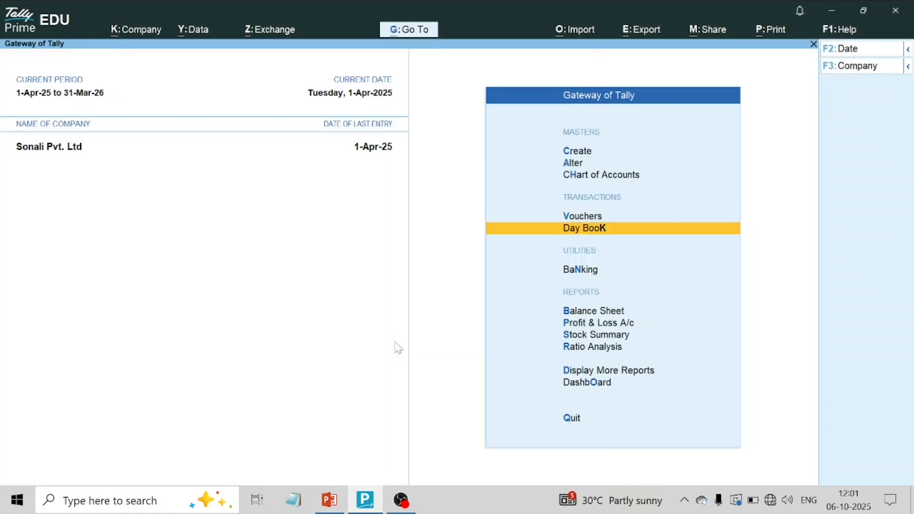
{"action": "key", "text": "Return"}
{"action": "key", "text": "Down"}
{"action": "key", "text": "Down"}
{"action": "key", "text": "Down"}
{"action": "key", "text": "Down"}
{"action": "key", "text": "Down"}
{"action": "key", "text": "Down"}
{"action": "key", "text": "Down"}
{"action": "key", "text": "Down"}
{"action": "key", "text": "Down"}
{"action": "key", "text": "Down"}
{"action": "key", "text": "Down"}
{"action": "key", "text": "Down"}
{"action": "key", "text": "Down"}
{"action": "key", "text": "Down"}
{"action": "key", "text": "Down"}
{"action": "key", "text": "Down"}
{"action": "key", "text": "Down"}
{"action": "key", "text": "Down"}
{"action": "key", "text": "Down"}
{"action": "key", "text": "Down"}
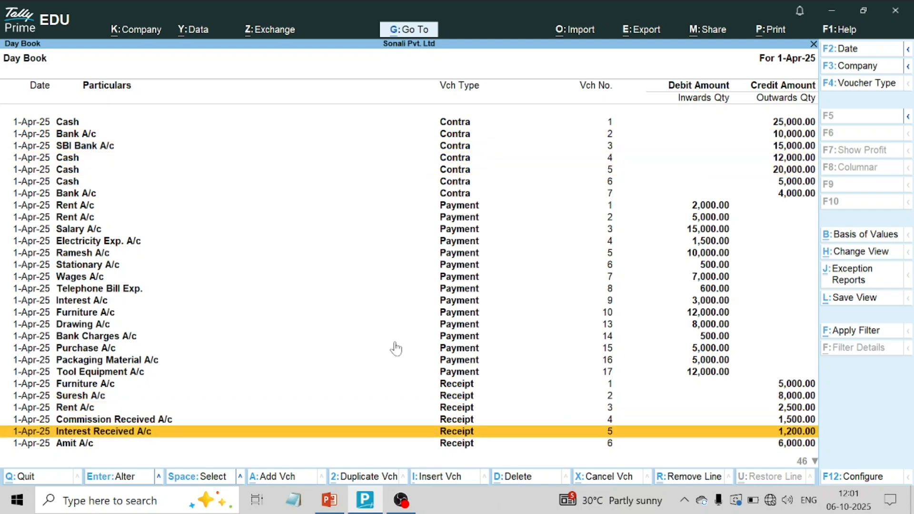
{"action": "key", "text": "Down"}
{"action": "key", "text": "Down"}
{"action": "key", "text": "Down"}
{"action": "key", "text": "Down"}
{"action": "key", "text": "Down"}
{"action": "key", "text": "Down"}
{"action": "key", "text": "Down"}
{"action": "key", "text": "Down"}
{"action": "key", "text": "Down"}
{"action": "key", "text": "Down"}
{"action": "key", "text": "Down"}
{"action": "key", "text": "Down"}
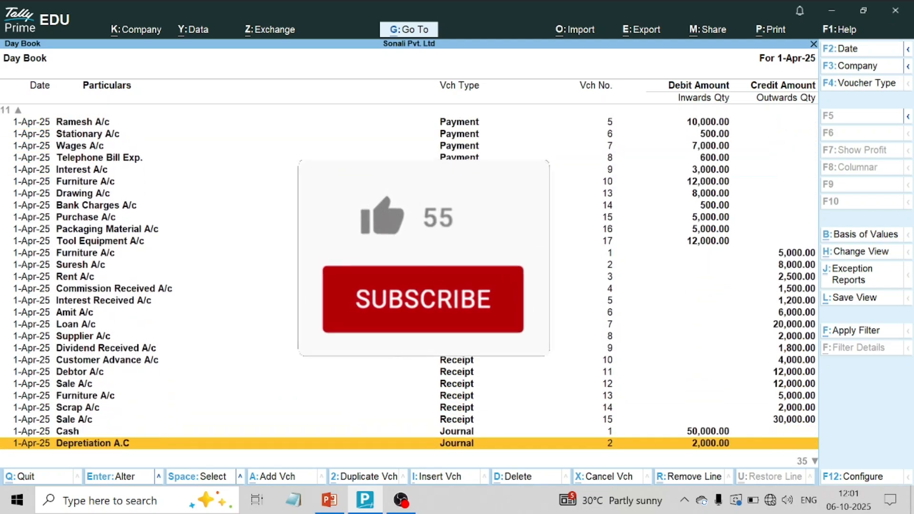
{"action": "key", "text": "Down"}
{"action": "key", "text": "Down"}
{"action": "key", "text": "Down"}
{"action": "key", "text": "Down"}
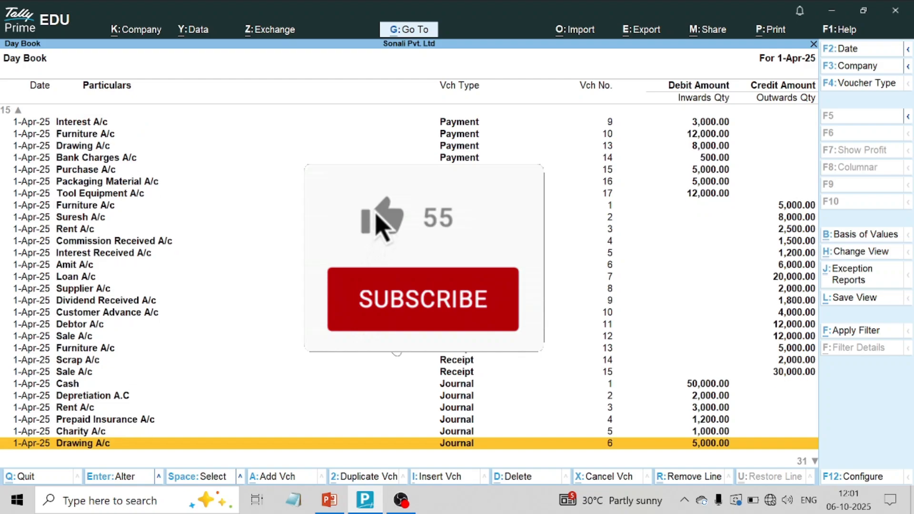
{"action": "key", "text": "Down"}
{"action": "key", "text": "Down"}
{"action": "key", "text": "Down"}
{"action": "key", "text": "Down"}
{"action": "key", "text": "Down"}
{"action": "key", "text": "Down"}
{"action": "key", "text": "Down"}
{"action": "key", "text": "Down"}
{"action": "key", "text": "Down"}
{"action": "key", "text": "Down"}
{"action": "key", "text": "Down"}
{"action": "key", "text": "Down"}
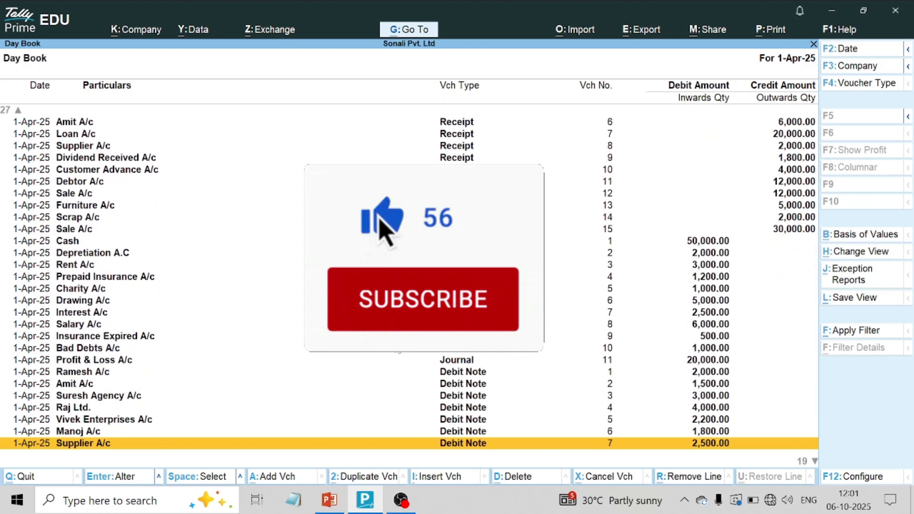
{"action": "key", "text": "Down"}
{"action": "key", "text": "Down"}
{"action": "key", "text": "Down"}
{"action": "key", "text": "Down"}
{"action": "key", "text": "Down"}
{"action": "key", "text": "Down"}
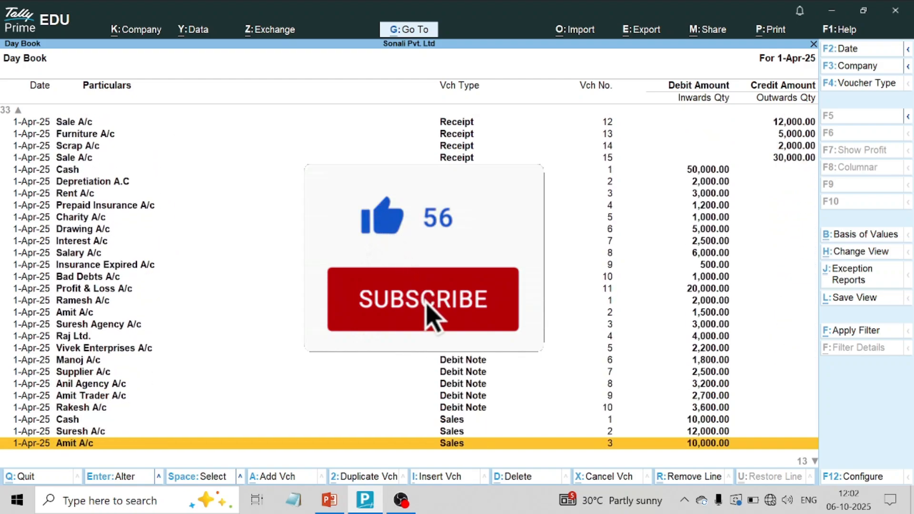
{"action": "key", "text": "Up"}
{"action": "key", "text": "Up"}
{"action": "key", "text": "Up"}
{"action": "key", "text": "Up"}
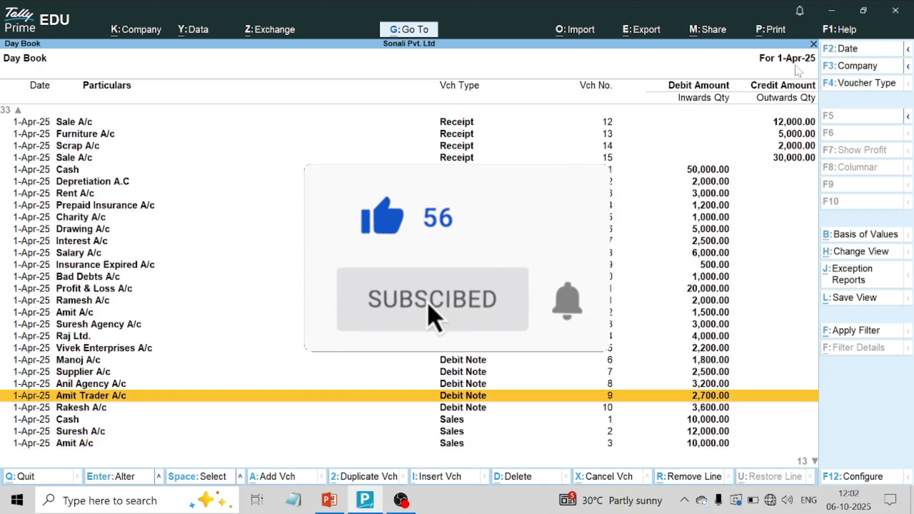